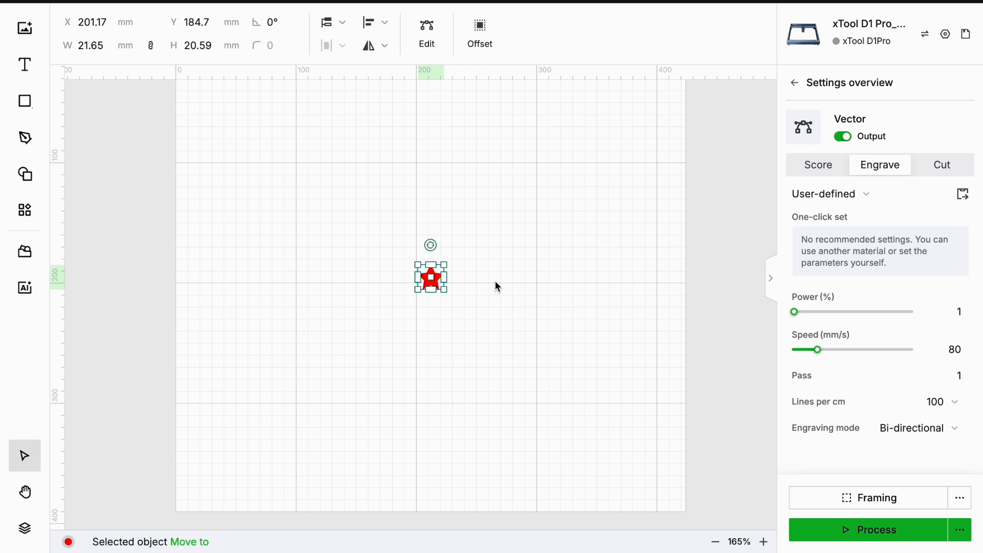
# Start a circular array of the selected star and set the array centre's x value to 100
pyautogui.click(32, 217)
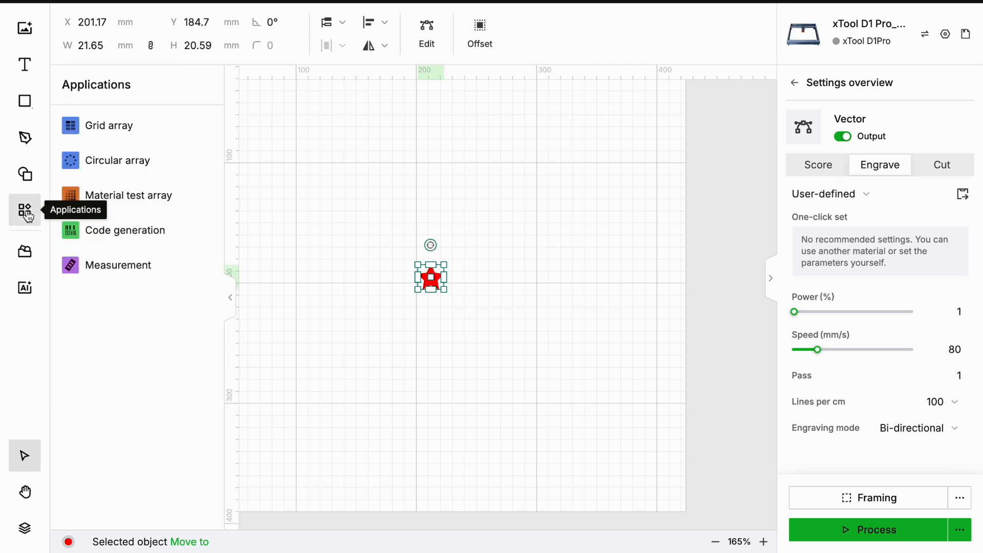
pyautogui.click(76, 161)
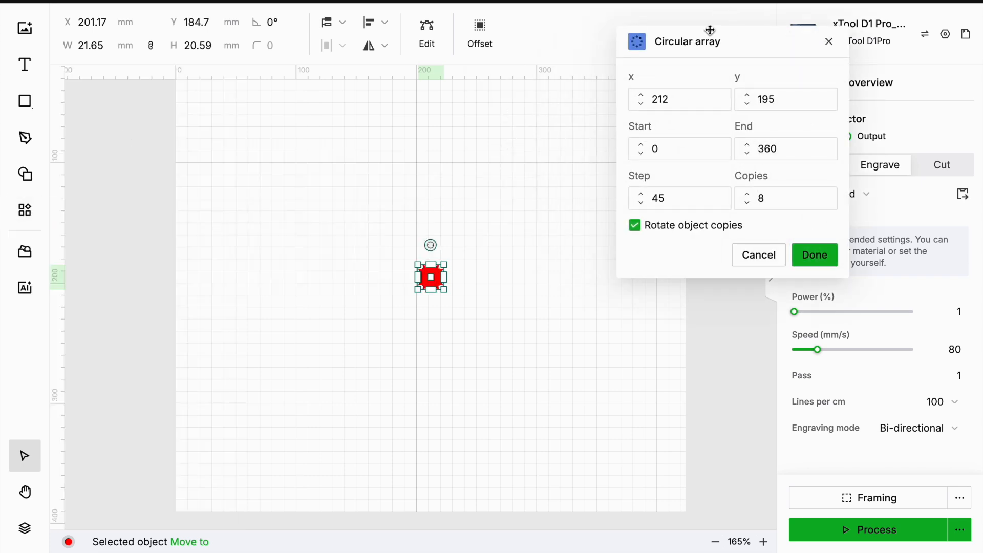
pyautogui.moveTo(713, 39); pyautogui.dragTo(685, 21)
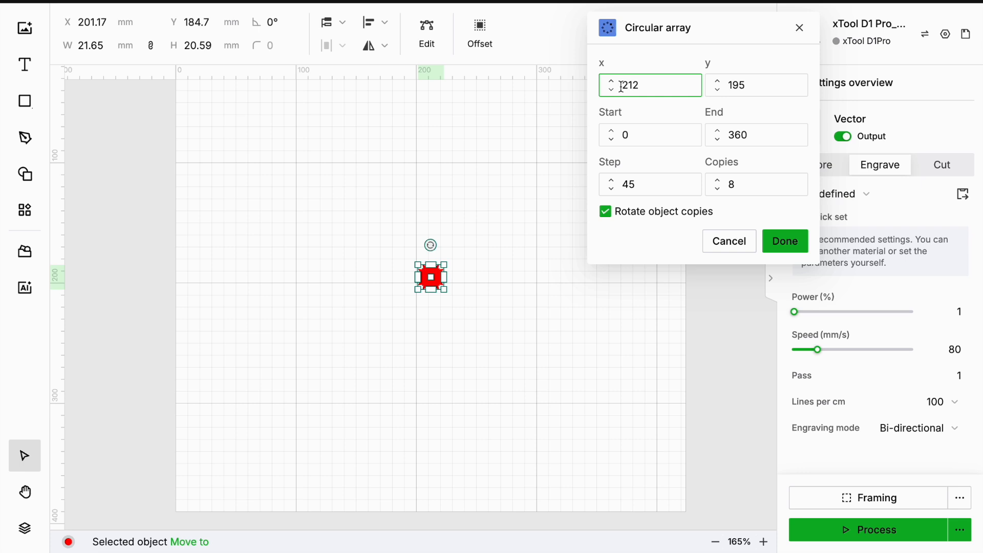
pyautogui.moveTo(624, 85); pyautogui.dragTo(674, 85)
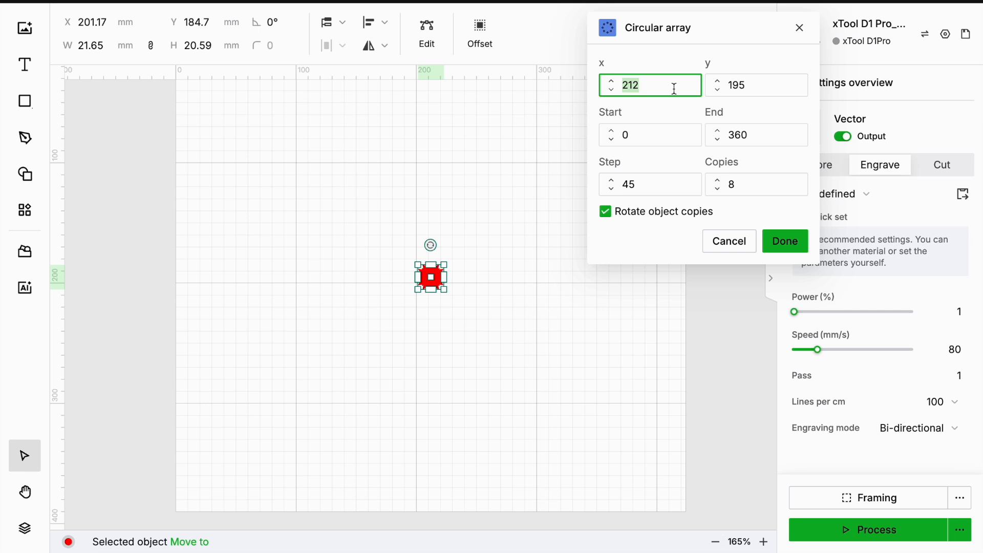
pyautogui.write('100')
pyautogui.press('Return')
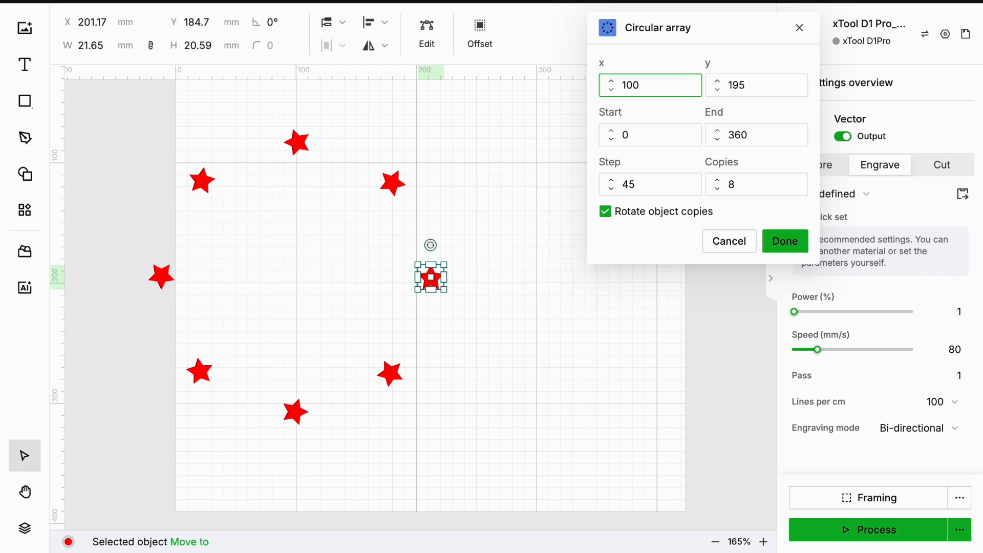
pyautogui.click(780, 135)
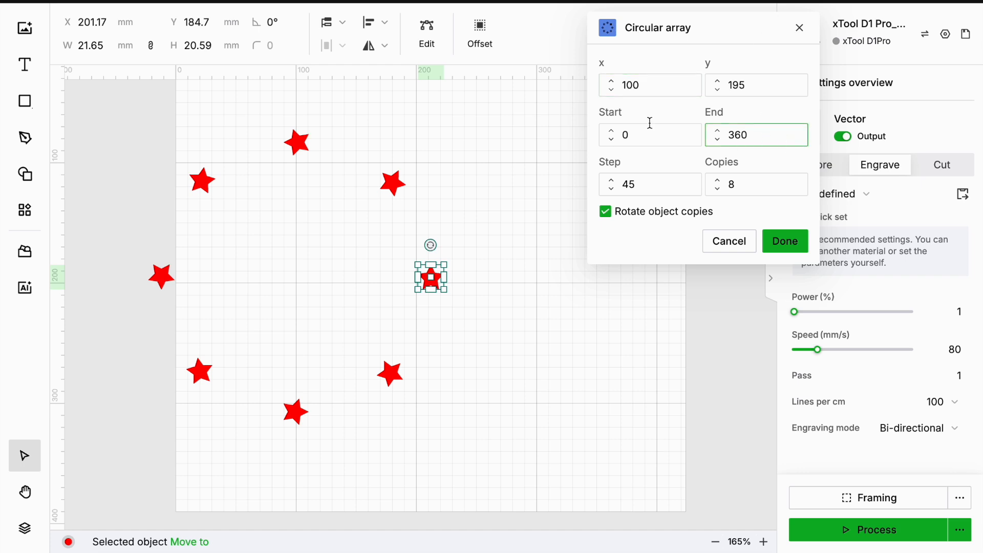
pyautogui.click(714, 190)
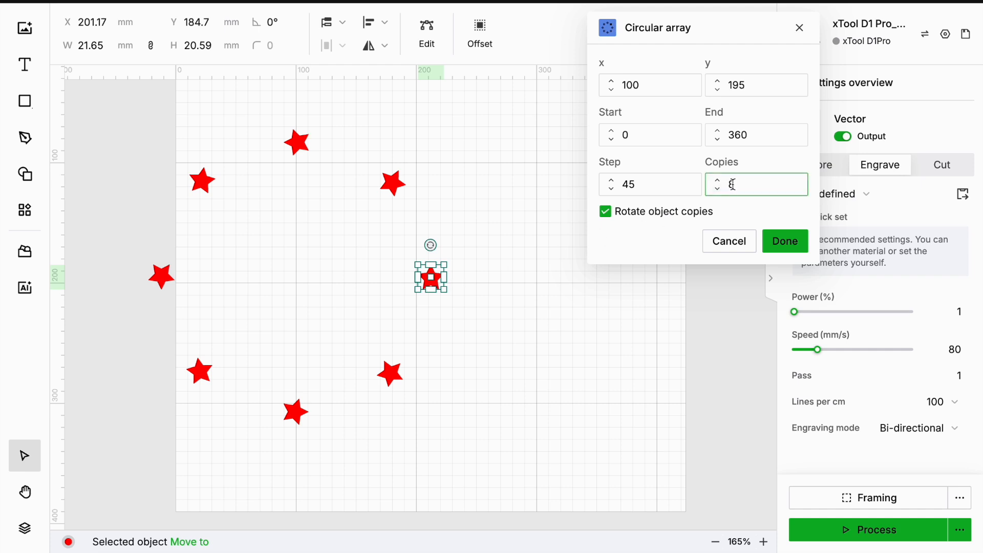
pyautogui.click(636, 190)
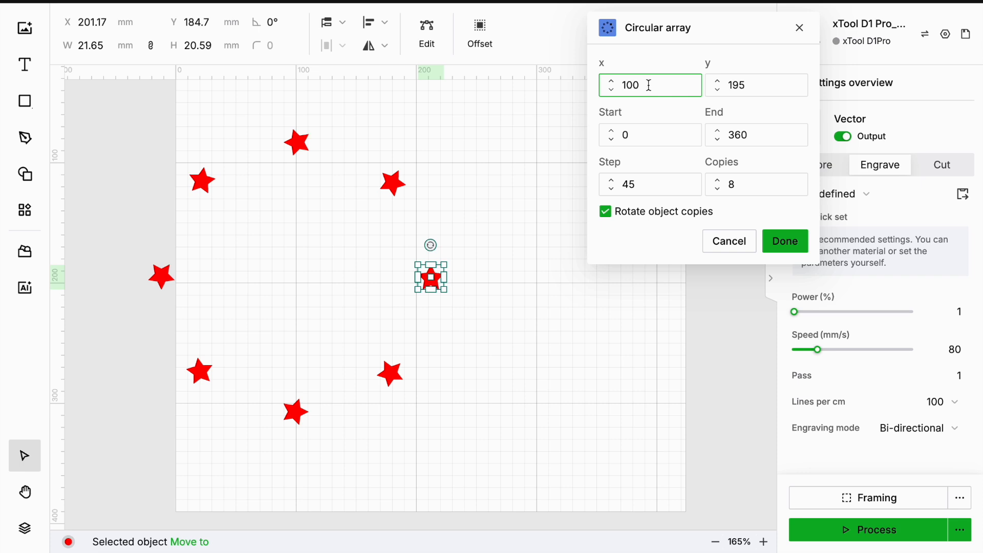
# Set the circular array's centre to x 212 and y 100
pyautogui.moveTo(651, 84); pyautogui.dragTo(622, 85)
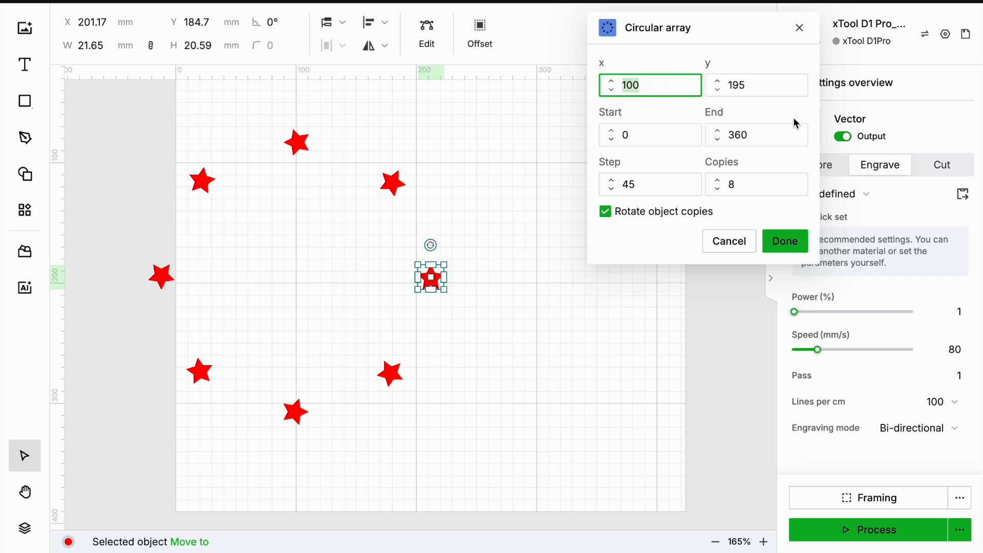
pyautogui.write('212')
pyautogui.press('Return')
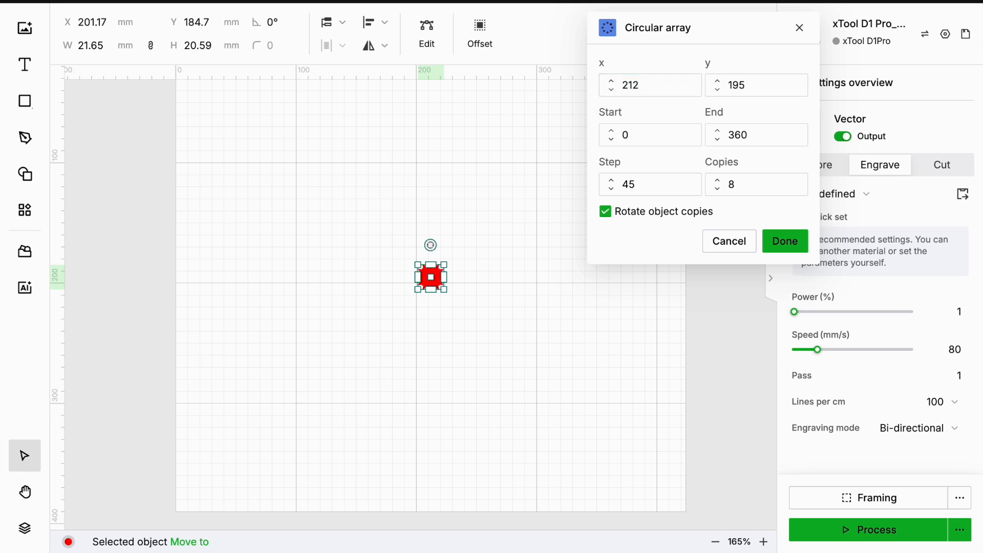
pyautogui.doubleClick(734, 86)
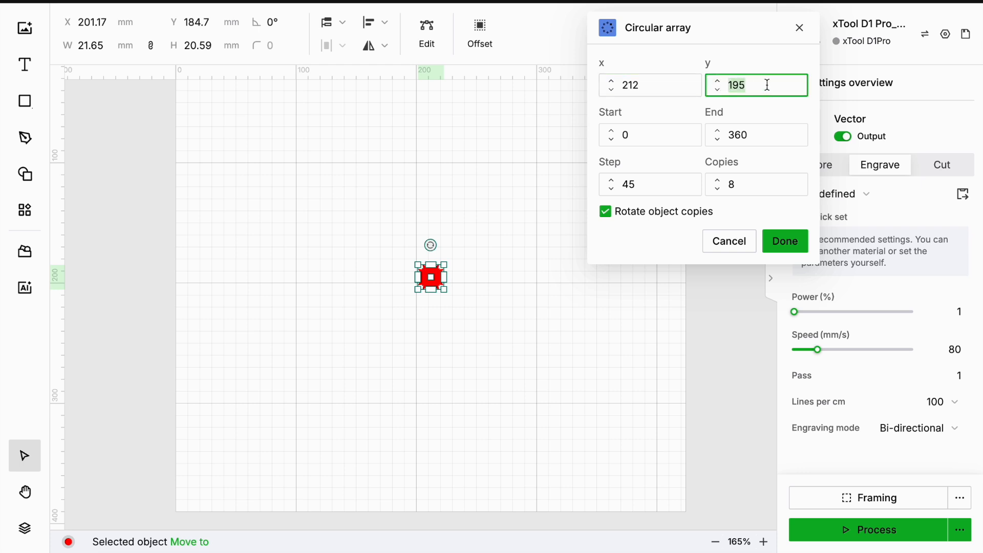
pyautogui.write('100')
pyautogui.press('Return')
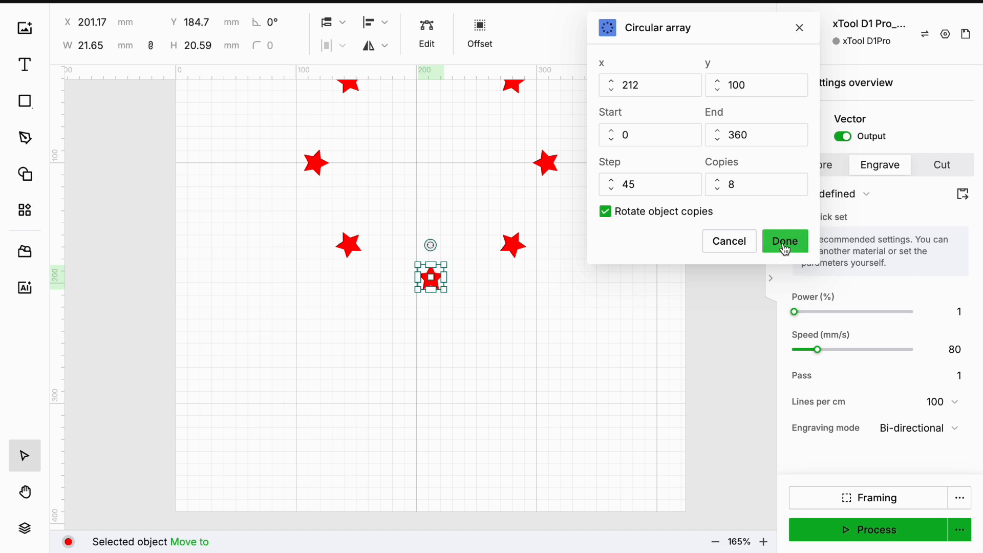
pyautogui.click(742, 86)
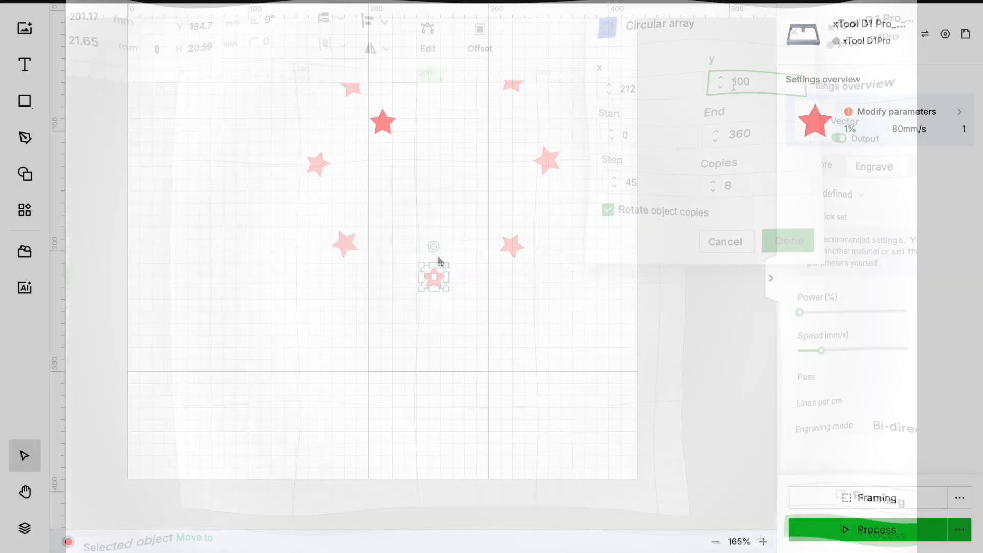
# Start a circular array of the star near the canvas's upper edge, with the centre's y value set to 150
pyautogui.scroll(-1, 438, 257)
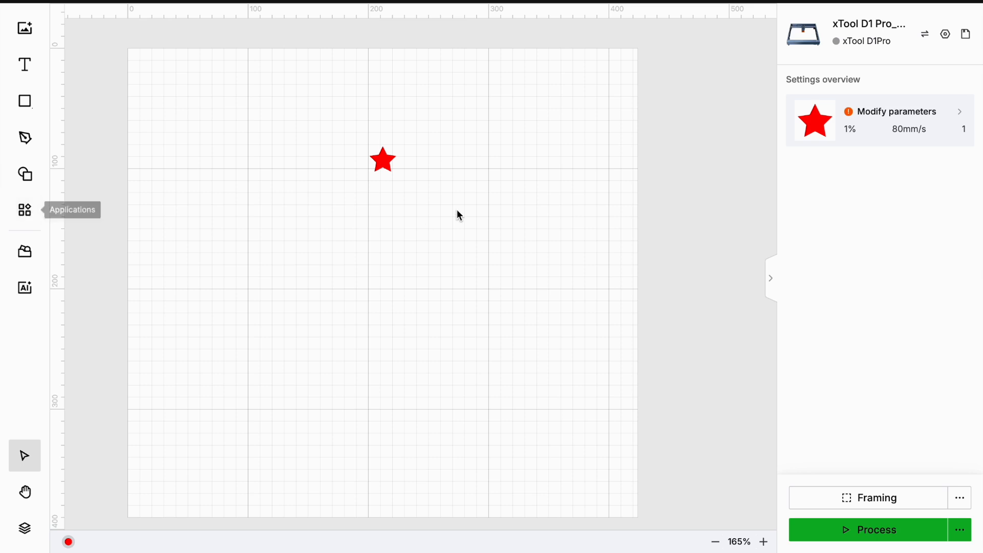
pyautogui.click(383, 160)
pyautogui.click(24, 209)
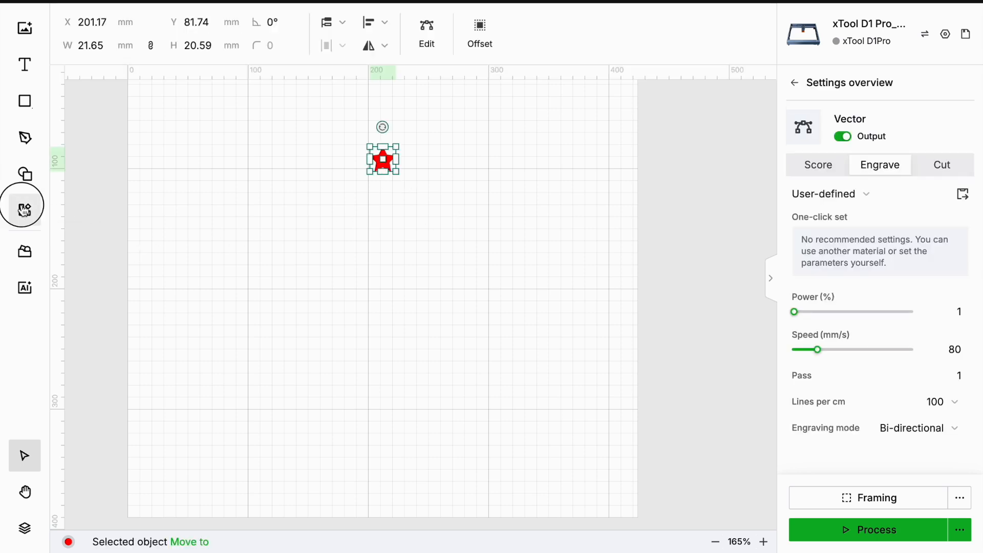
pyautogui.click(136, 165)
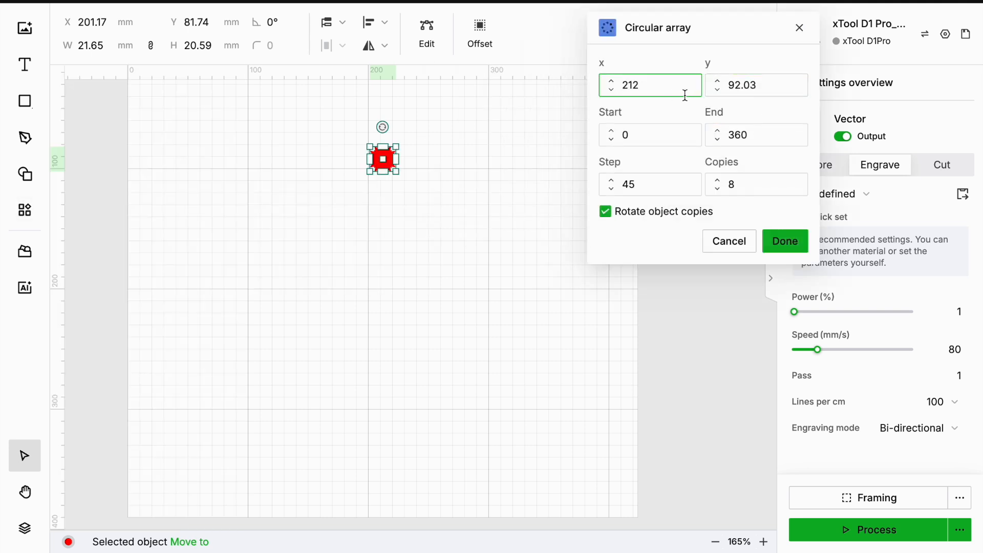
pyautogui.click(792, 81)
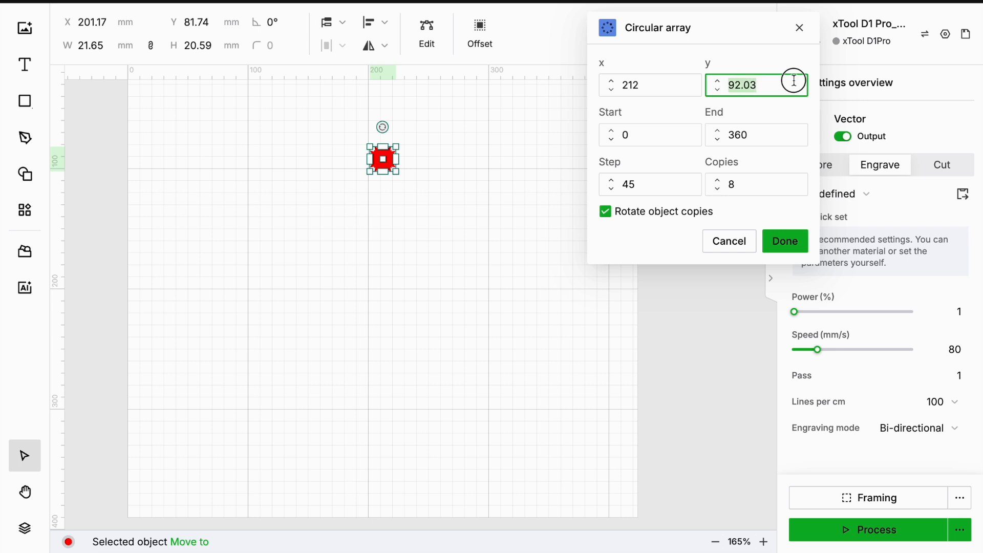
pyautogui.write('150')
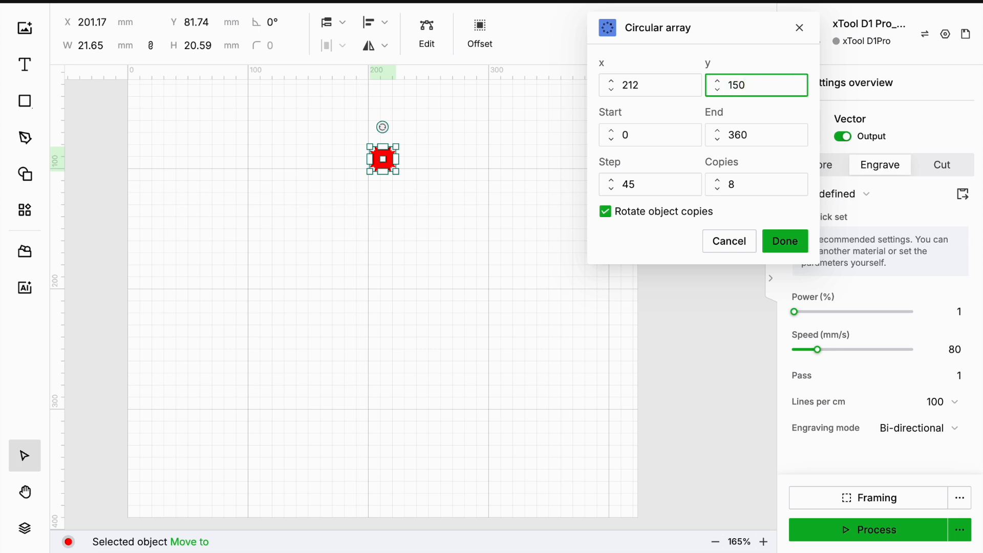
pyautogui.press('Return')
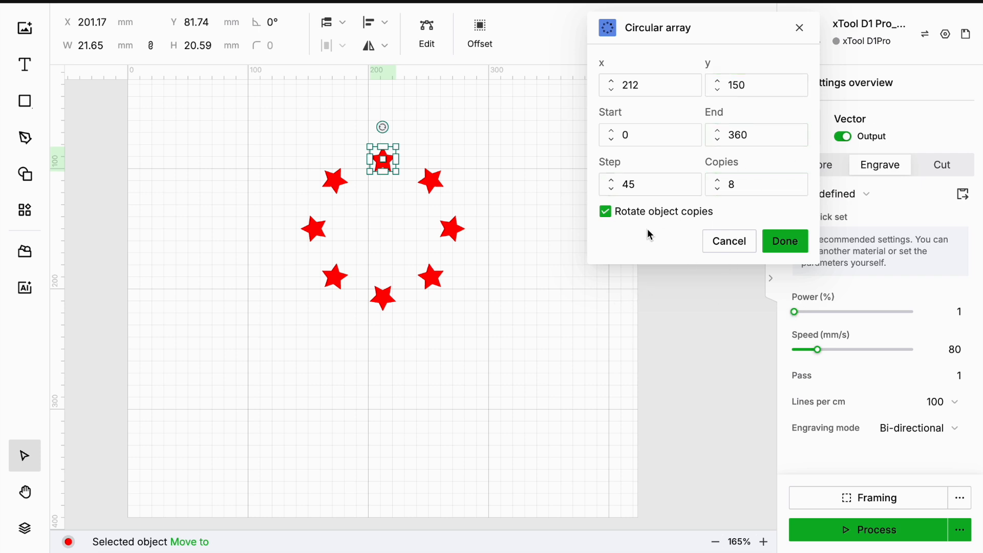
# Reduce the circular array to 6 copies and turn off rotation of the object copies
pyautogui.click(731, 185)
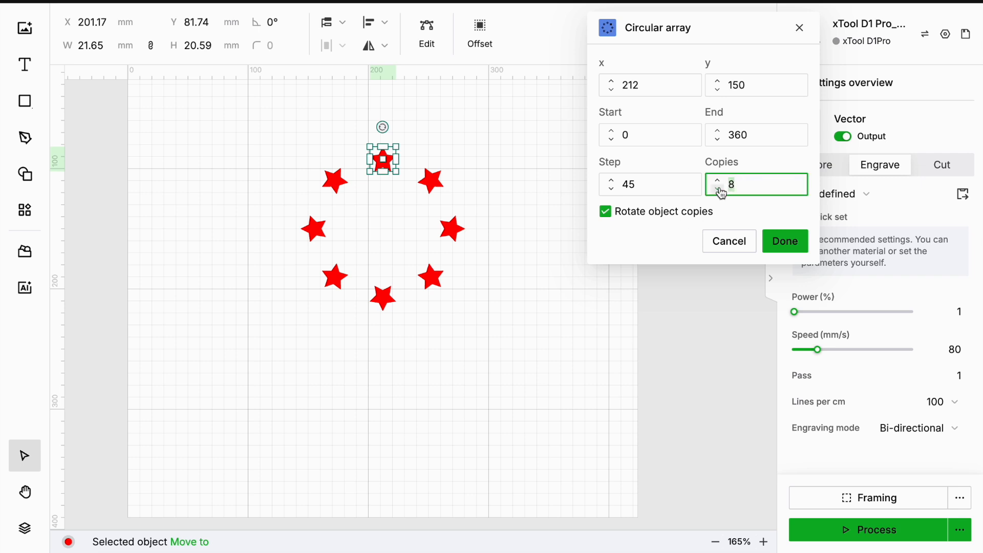
pyautogui.click(719, 190)
pyautogui.click(718, 189)
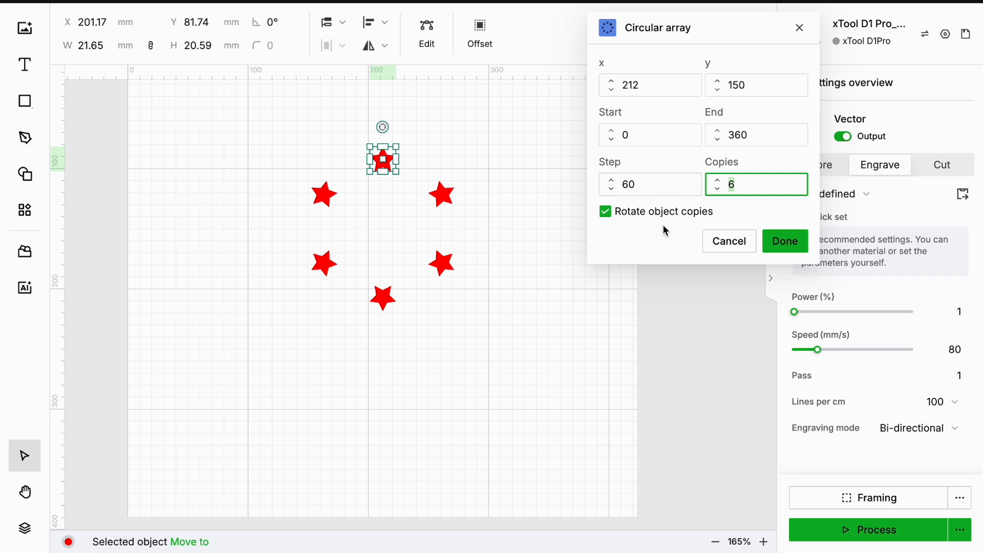
pyautogui.click(606, 213)
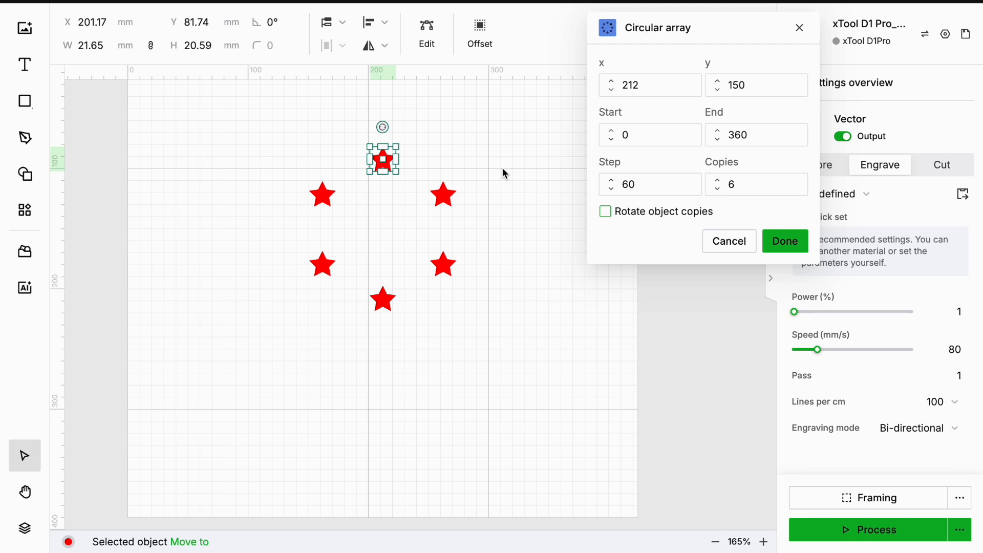
# Set the array centre's y value to 200 and turn rotation of the object copies on
pyautogui.click(730, 85)
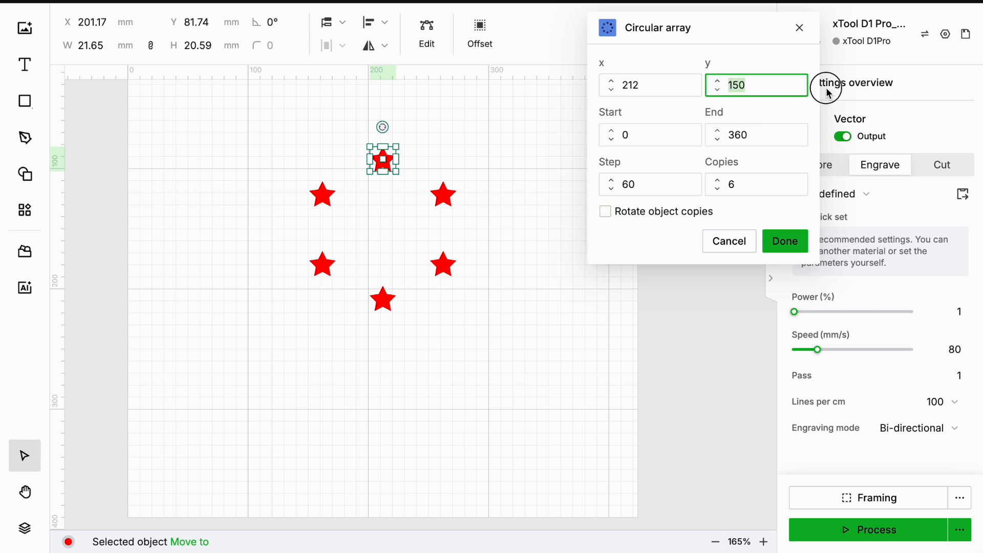
pyautogui.write('200')
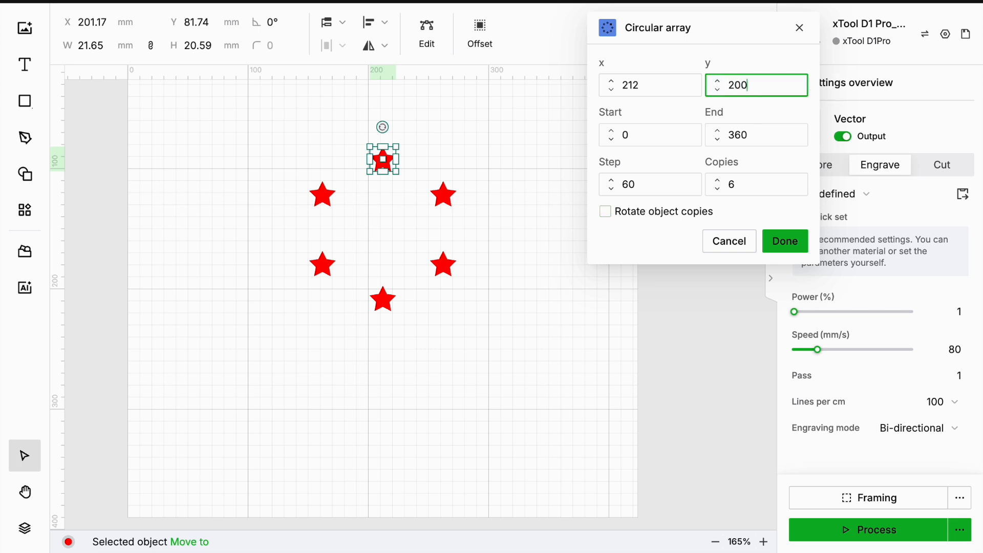
pyautogui.press('Return')
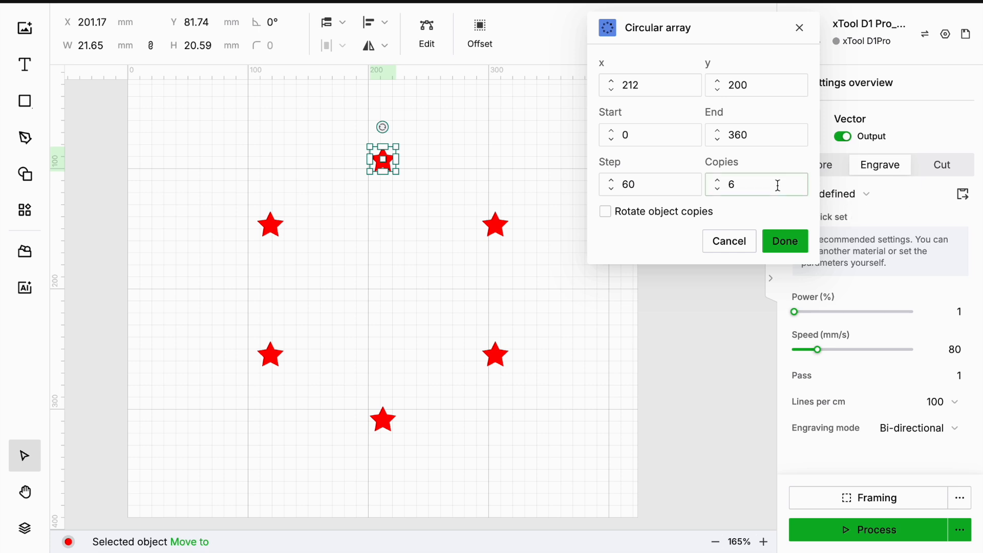
pyautogui.click(607, 215)
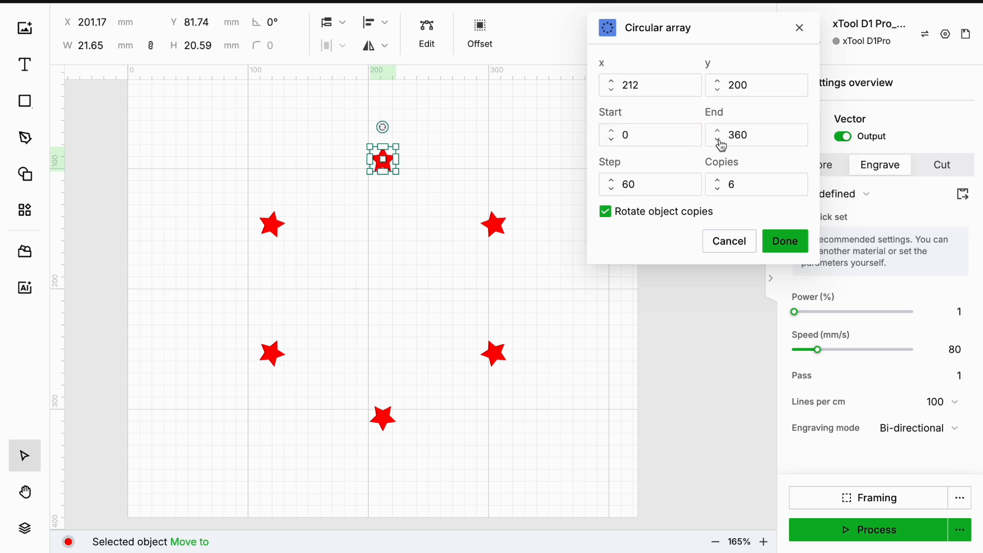
# Set the circular array's end angle to 180 degrees
pyautogui.moveTo(731, 134); pyautogui.dragTo(793, 132)
pyautogui.write('1')
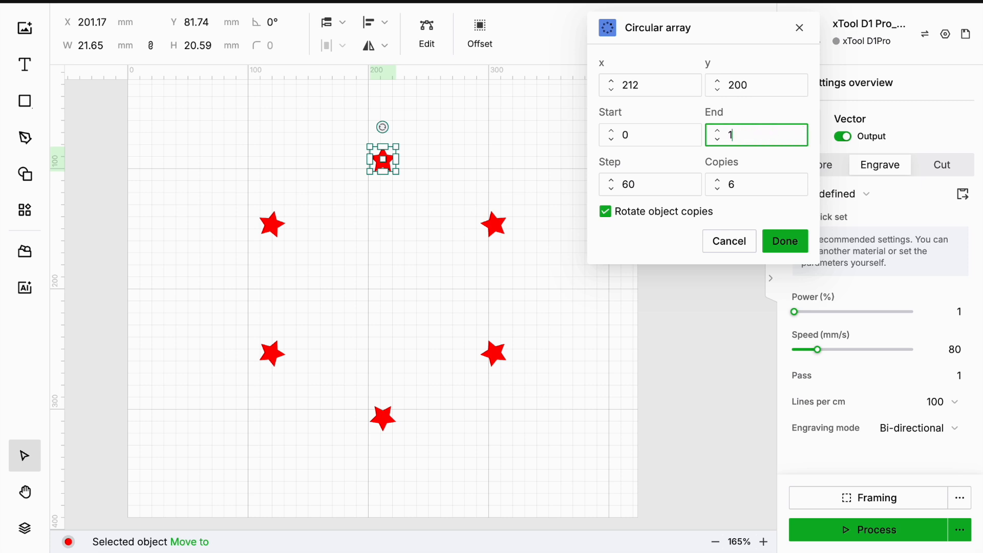
pyautogui.write('80')
pyautogui.press('Return')
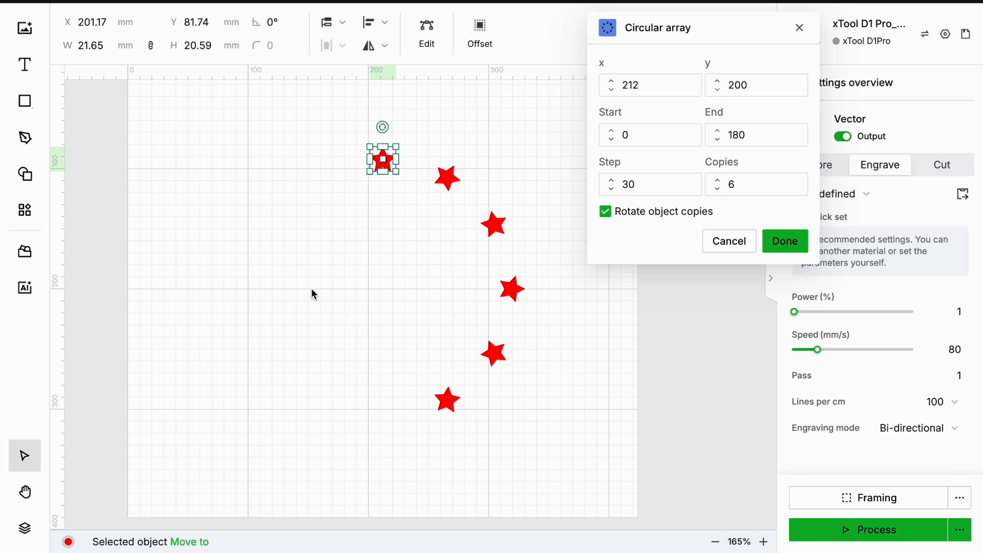
pyautogui.click(327, 321)
# Set the circular array's start angle to -90 degrees
pyautogui.click(644, 133)
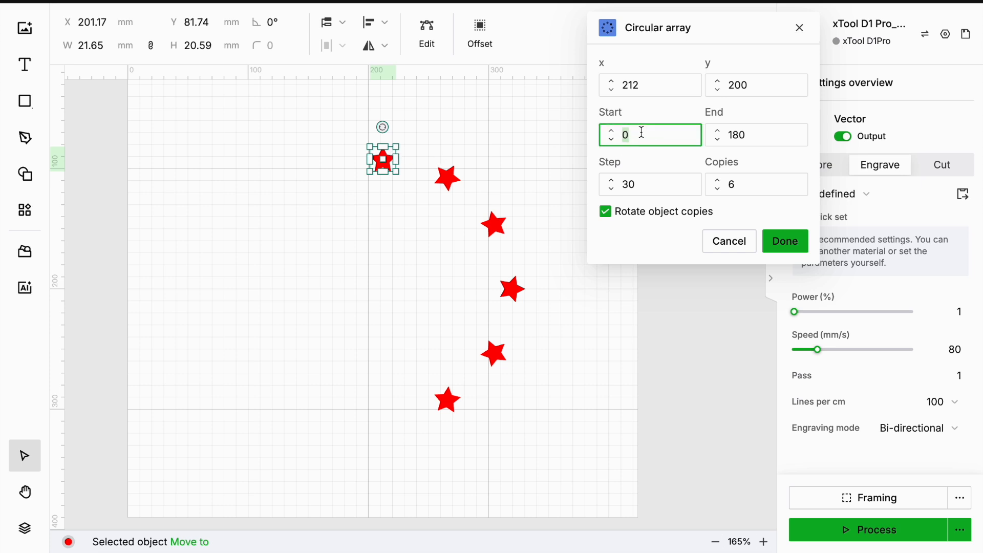
pyautogui.write('-90')
pyautogui.press('Return')
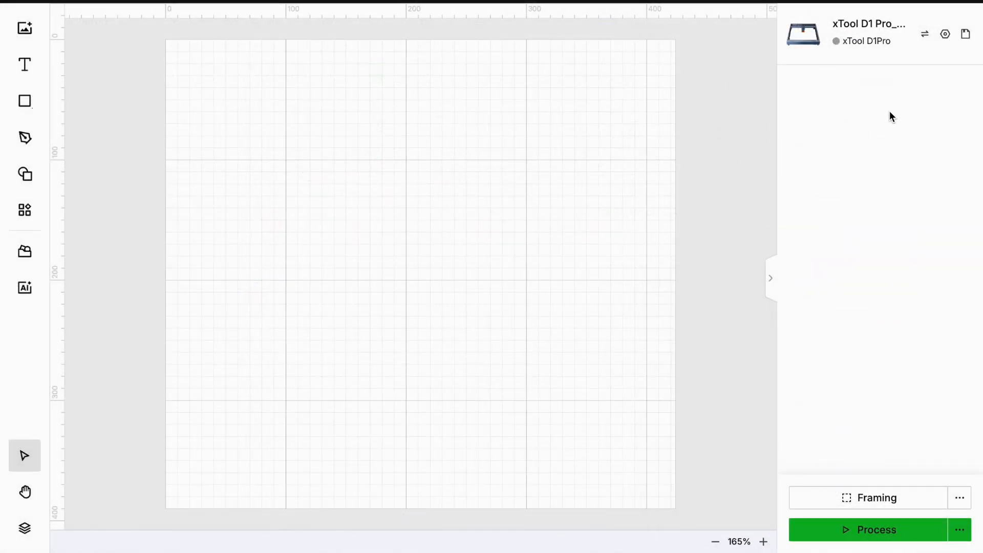
# Switch the project's device from the D1 Pro to the xTool F1 and accept the change
pyautogui.click(925, 36)
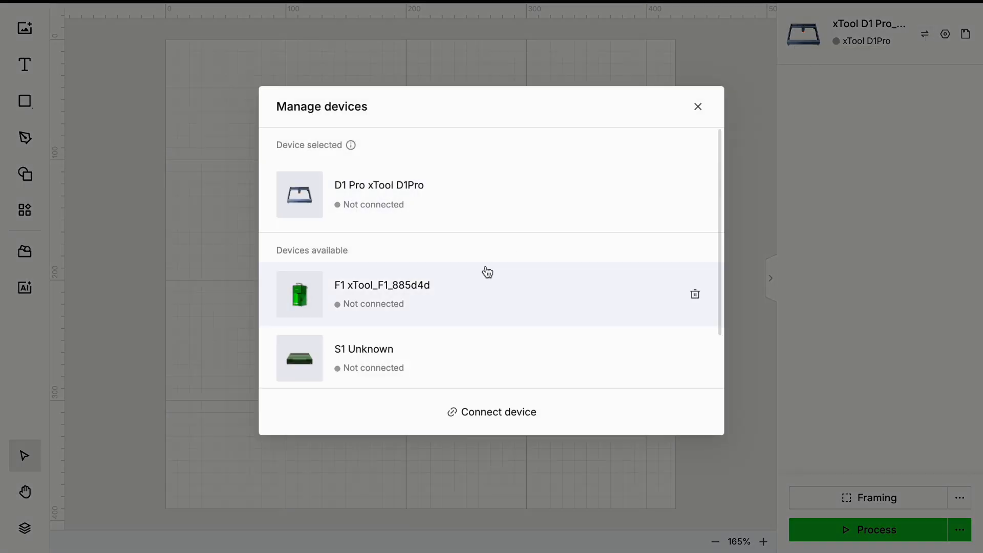
pyautogui.click(463, 297)
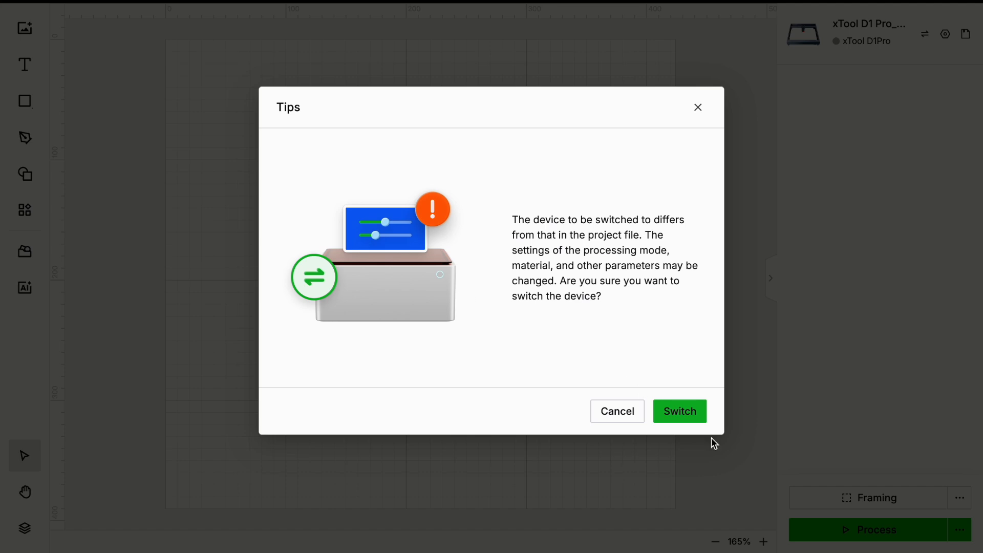
pyautogui.click(690, 420)
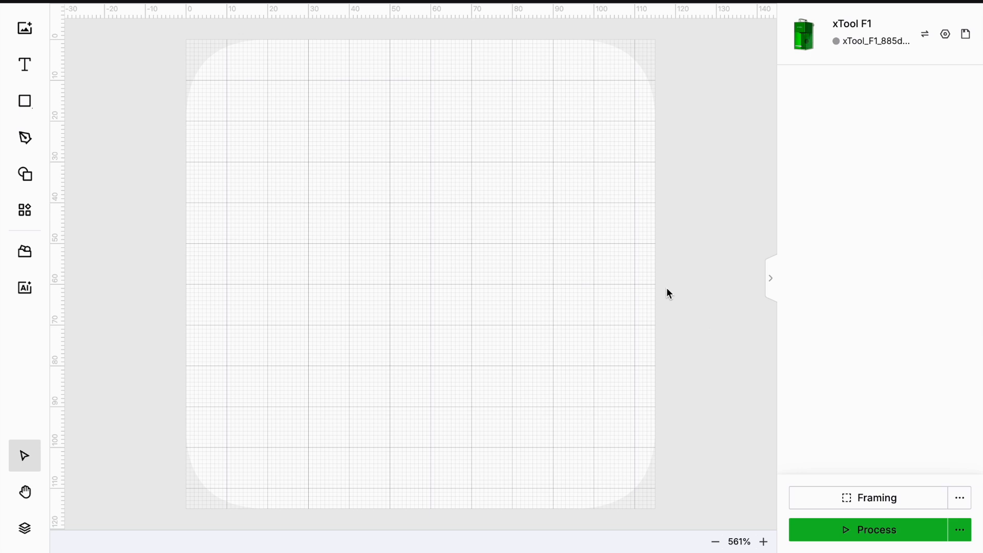
# Draw a circle on the canvas and set its width to 100 mm
pyautogui.click(26, 102)
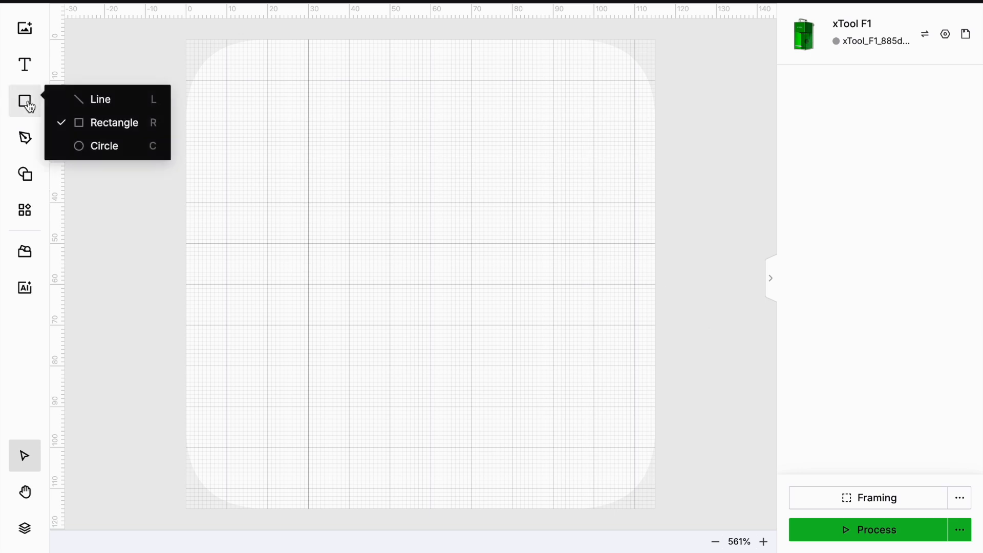
pyautogui.click(64, 145)
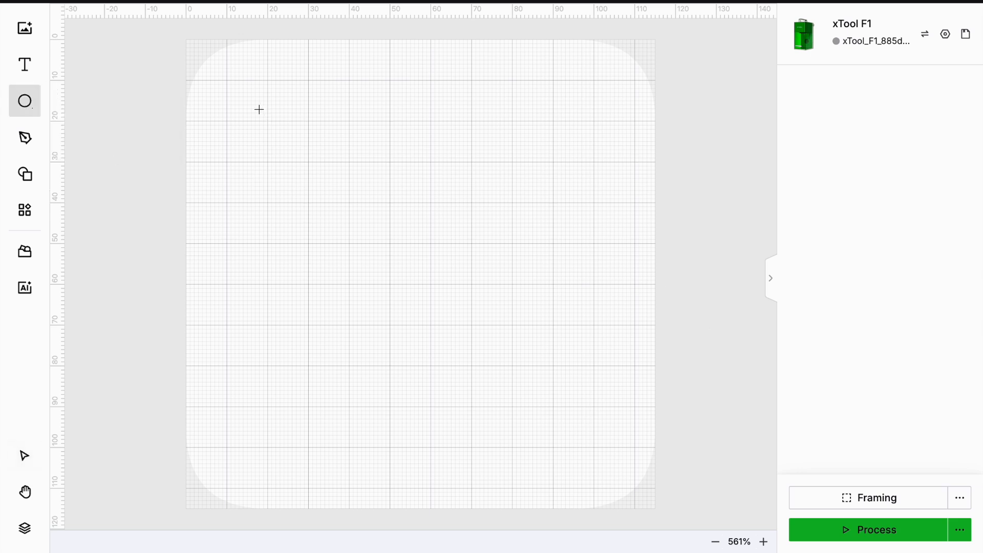
pyautogui.moveTo(257, 102); pyautogui.dragTo(633, 473)
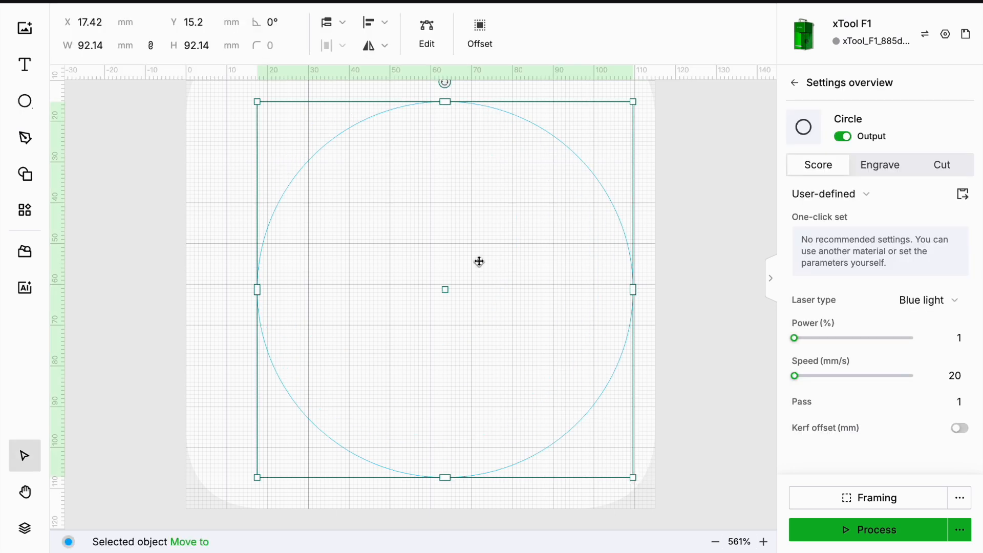
pyautogui.click(60, 41)
pyautogui.write('100')
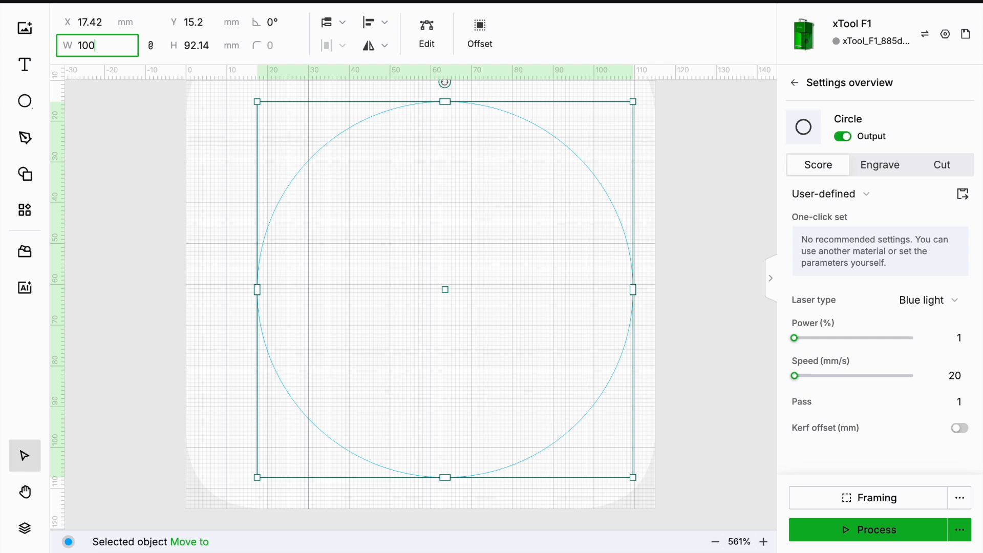
pyautogui.press('Return')
# Move the circle toward the middle of the work area and align it to the canvas centre
pyautogui.click(461, 346)
pyautogui.moveTo(462, 345); pyautogui.dragTo(407, 322)
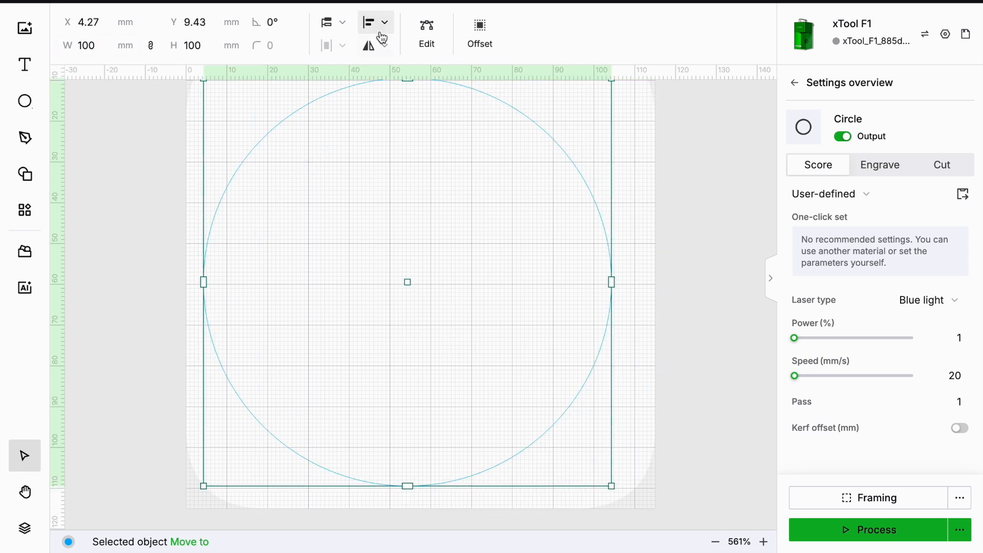
pyautogui.click(384, 26)
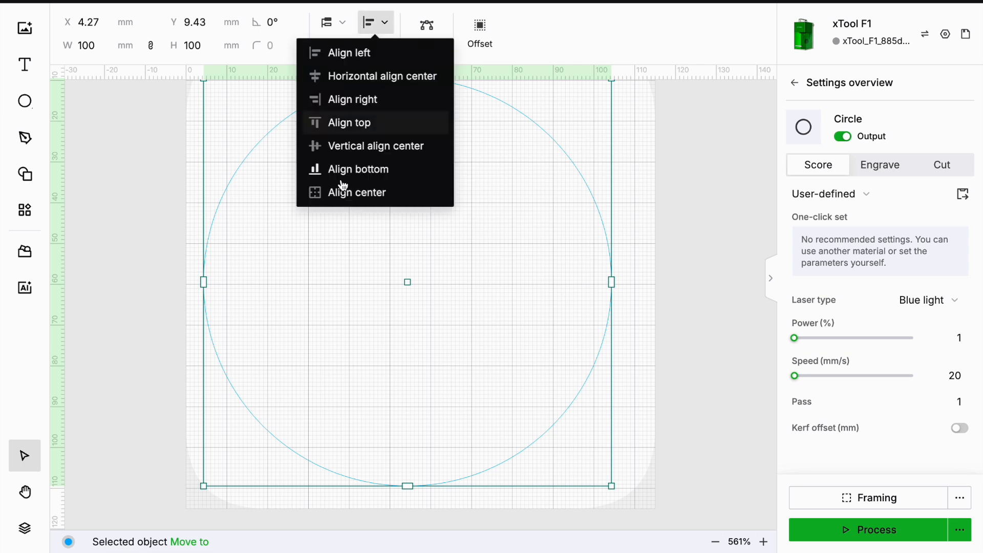
pyautogui.click(335, 194)
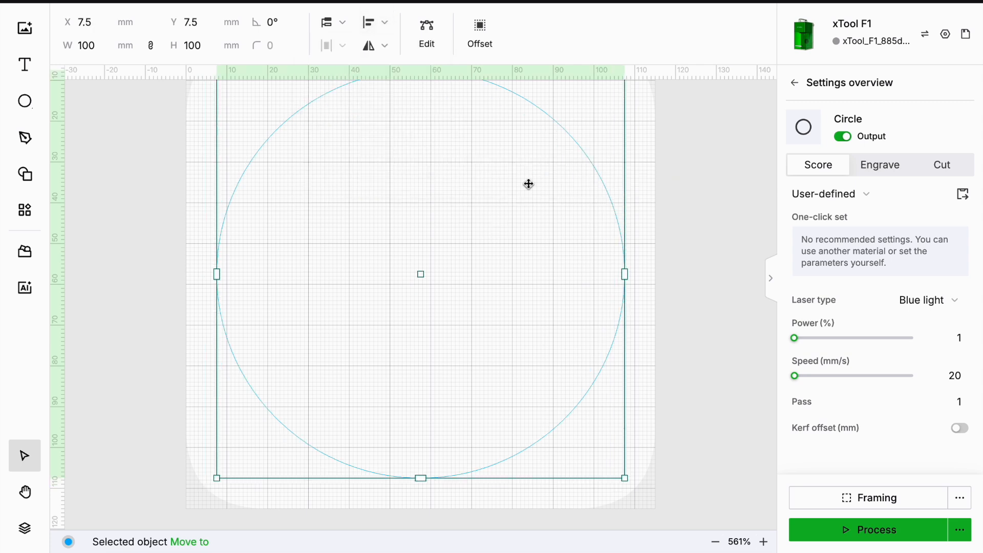
# Assign the purple colour to the circle and lock it in place
pyautogui.click(565, 413)
pyautogui.rightClick(564, 412)
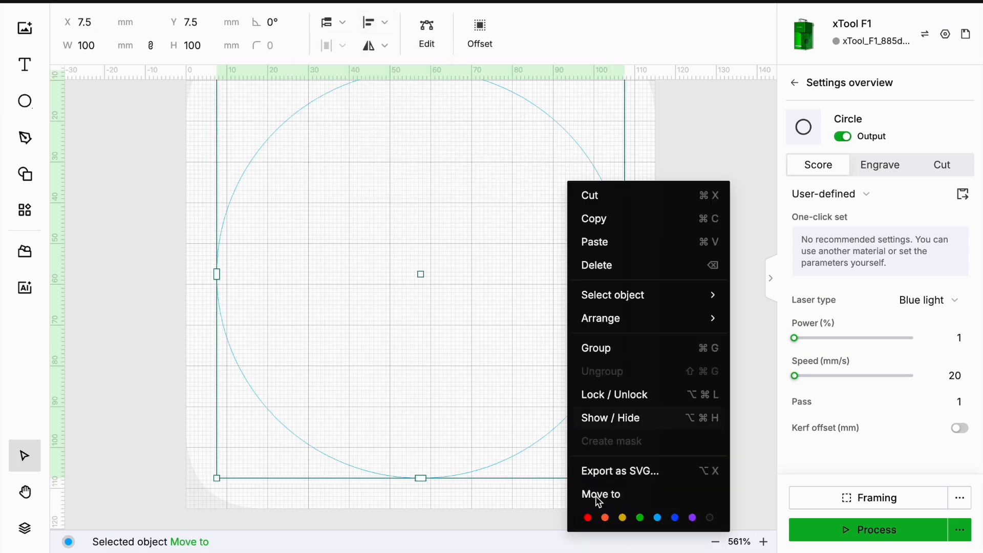
pyautogui.click(692, 518)
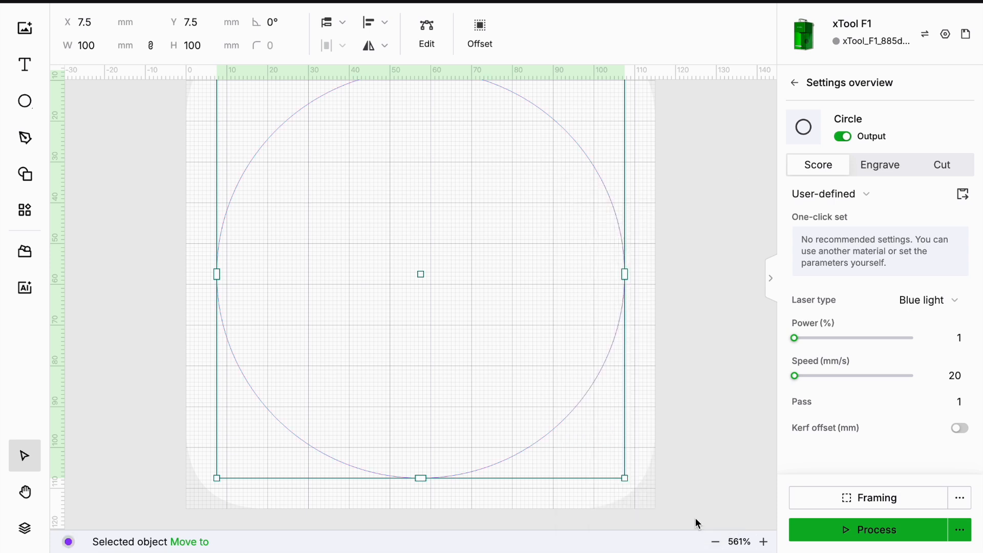
pyautogui.rightClick(498, 344)
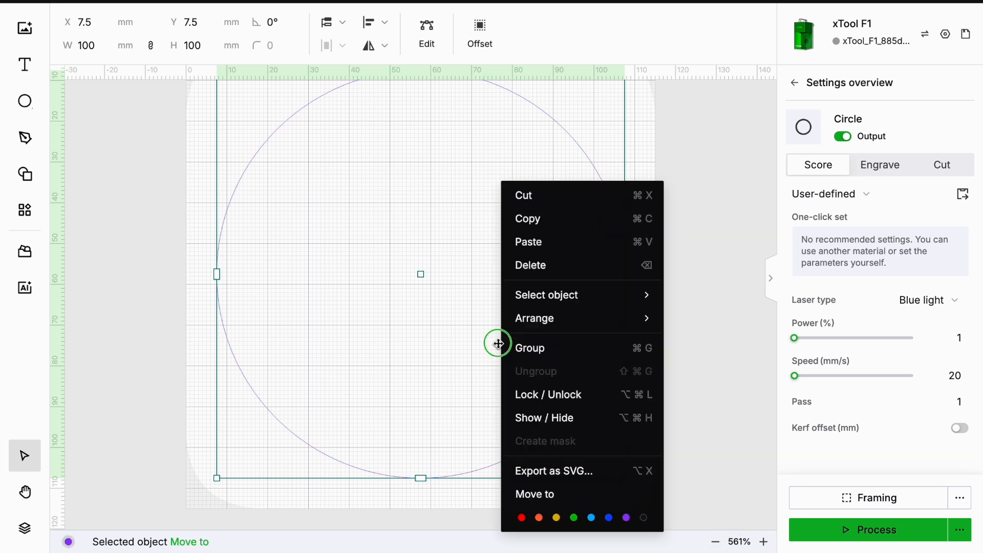
pyautogui.click(524, 395)
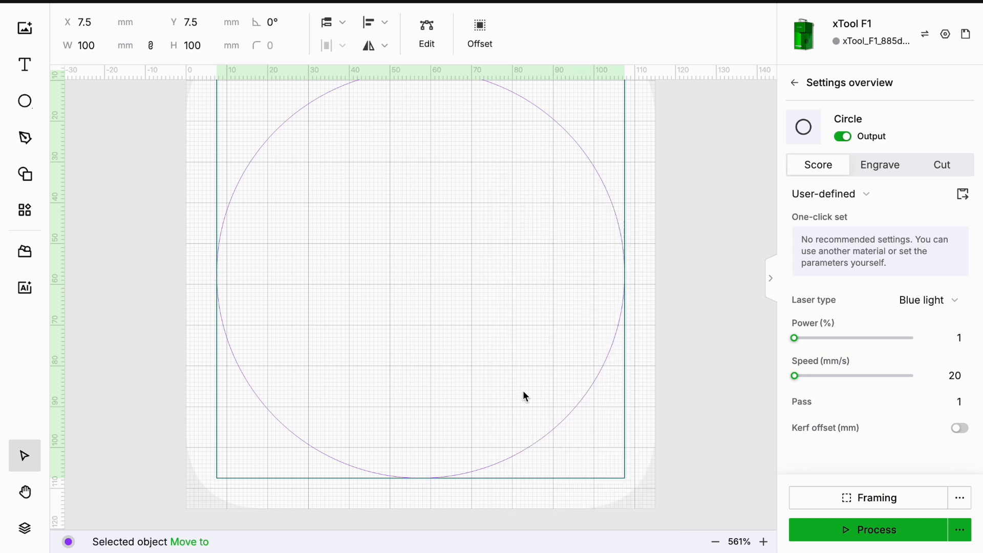
# Add a text object near the top of the circle and replace its default wording with 12
pyautogui.scroll(2, 523, 393)
pyautogui.scroll(-1, 526, 396)
pyautogui.hscroll(-1, 525, 396)
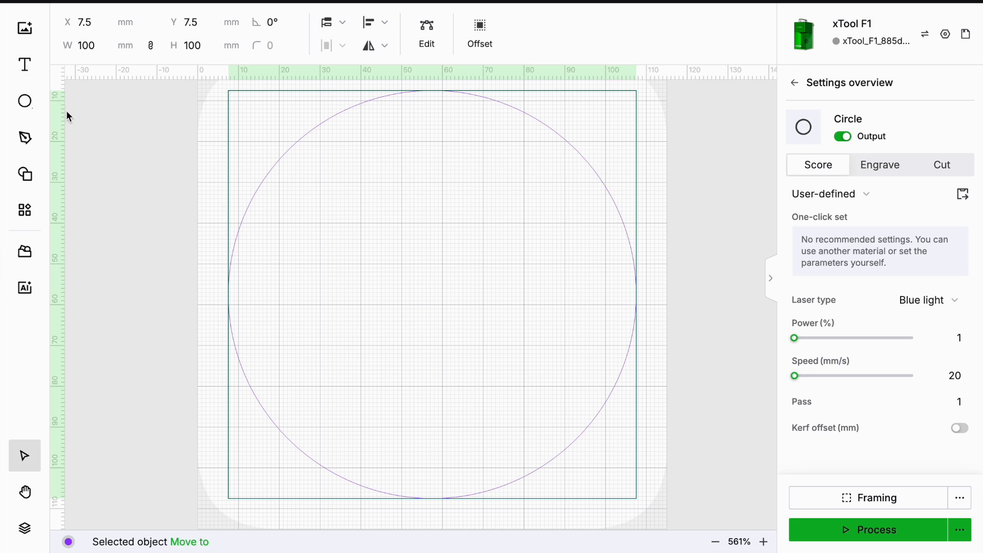
pyautogui.click(25, 65)
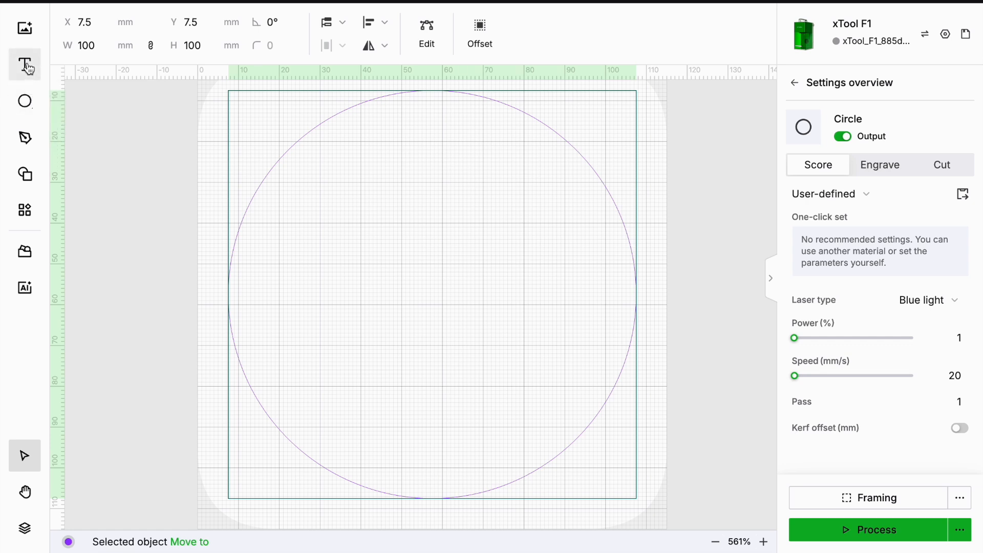
pyautogui.click(537, 364)
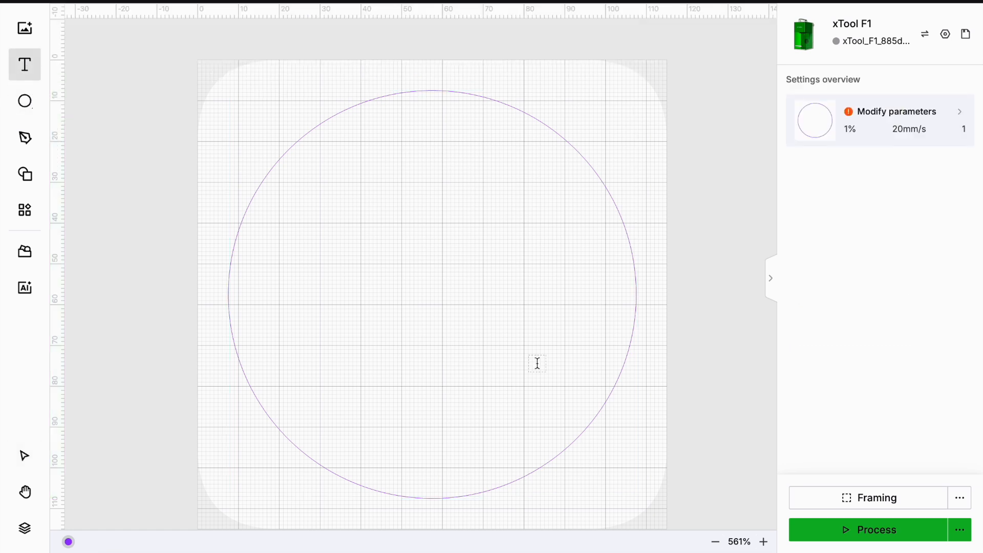
pyautogui.click(421, 129)
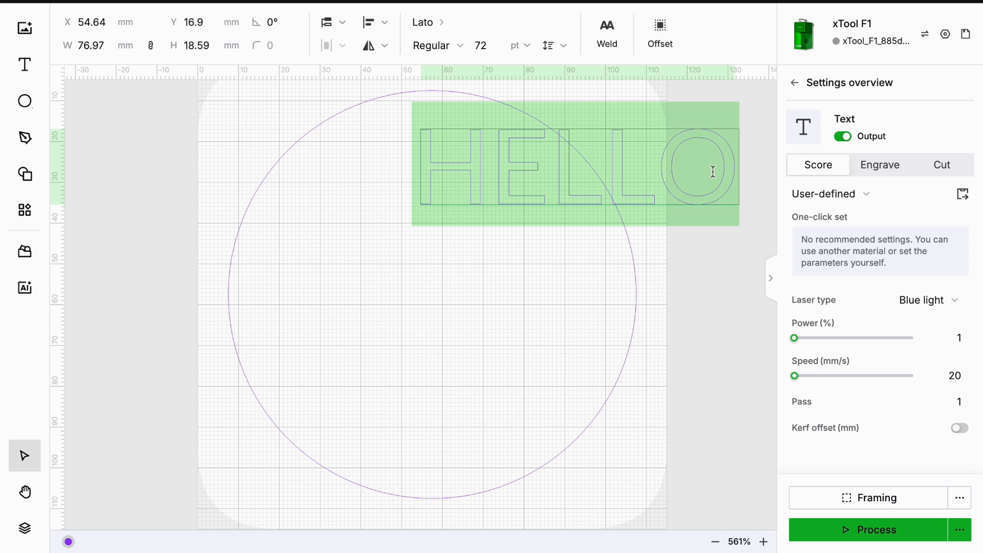
pyautogui.moveTo(733, 171); pyautogui.dragTo(392, 164)
pyautogui.write('12')
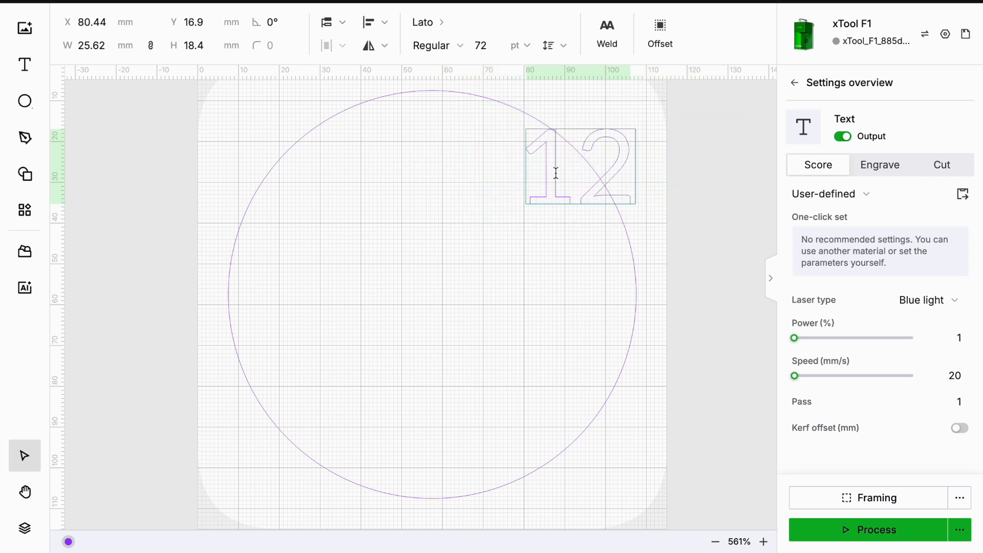
# Set the 12 text to Engrave processing and assign it the red colour
pyautogui.click(879, 165)
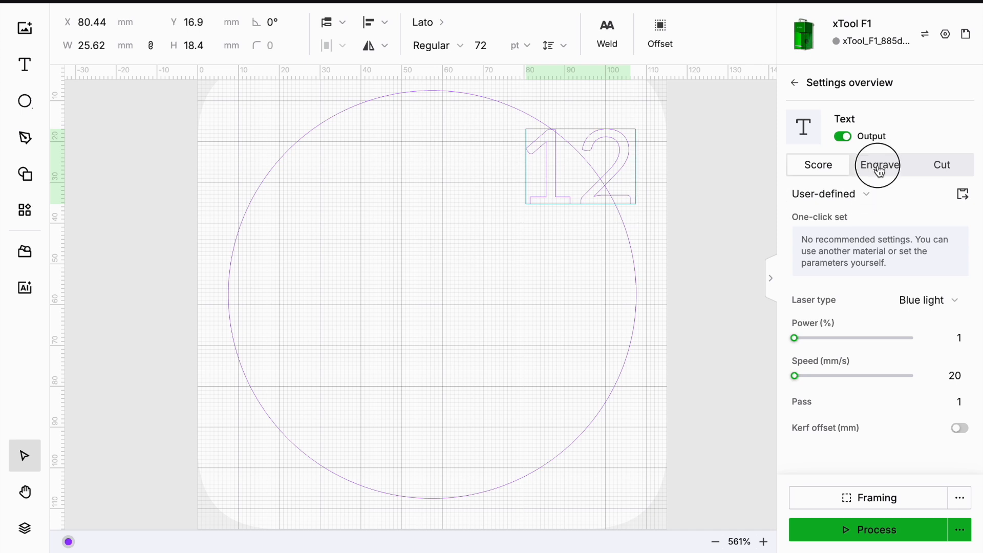
pyautogui.rightClick(599, 202)
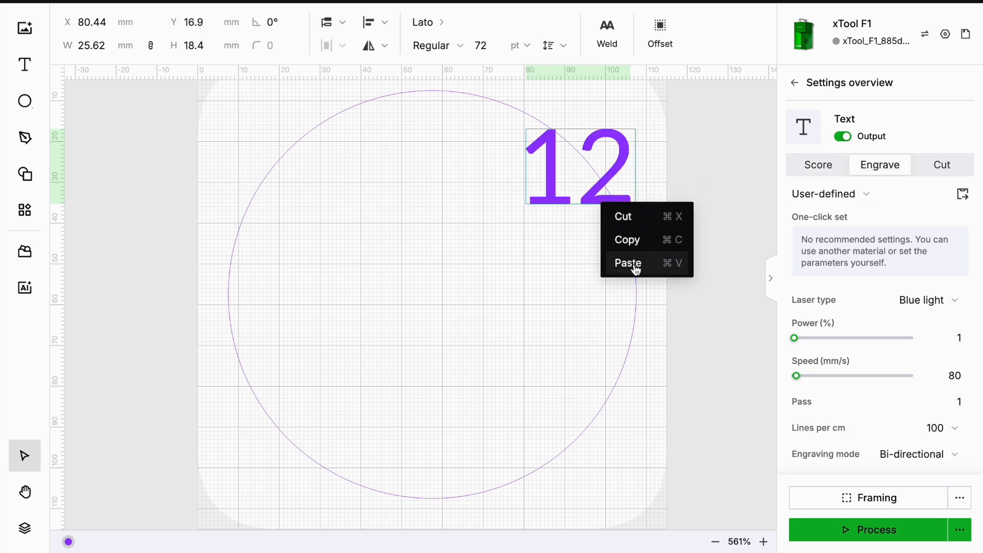
pyautogui.click(596, 150)
pyautogui.rightClick(596, 150)
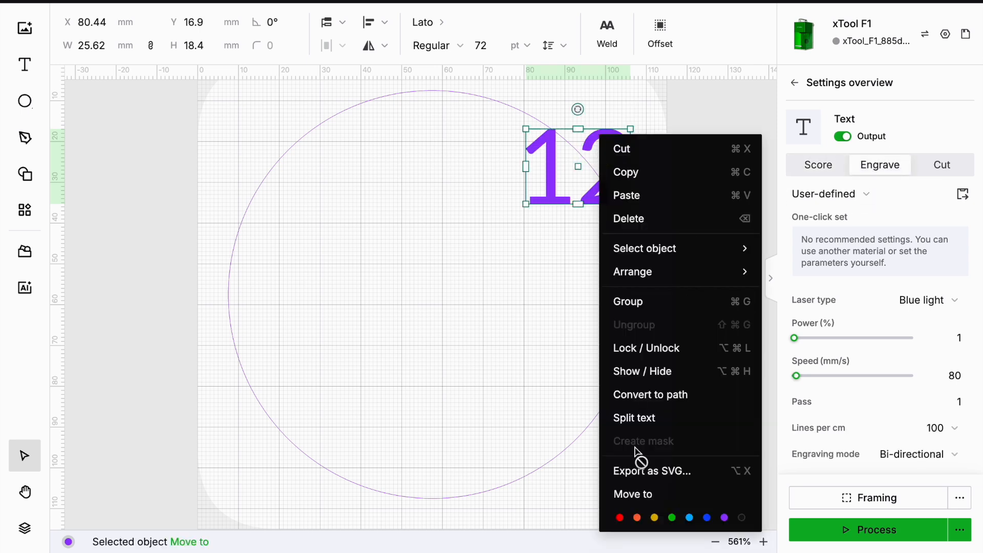
pyautogui.click(619, 518)
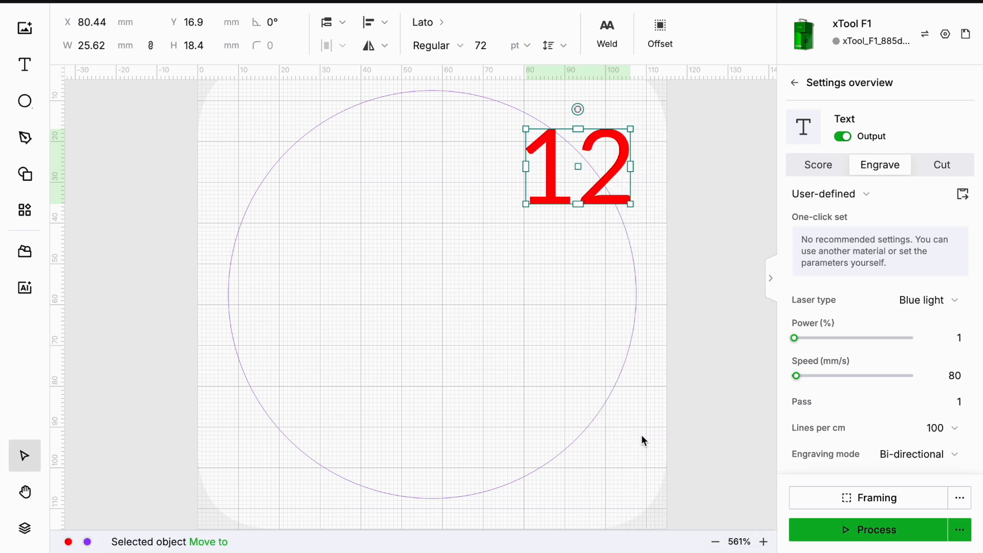
# Move the 12 inside the top of the circle and scale it down to about 10 mm wide
pyautogui.click(605, 178)
pyautogui.moveTo(605, 177); pyautogui.dragTo(465, 152)
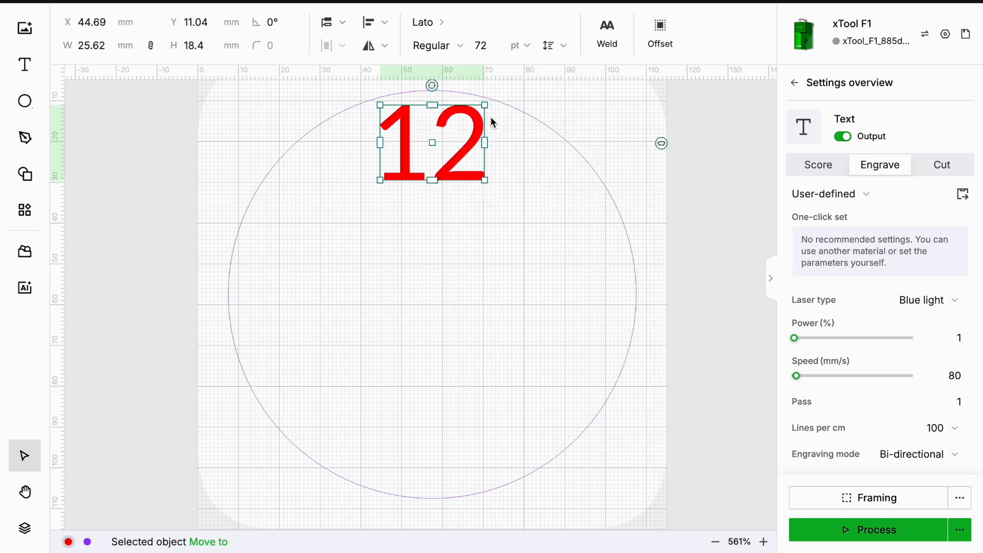
pyautogui.moveTo(487, 104); pyautogui.dragTo(426, 126)
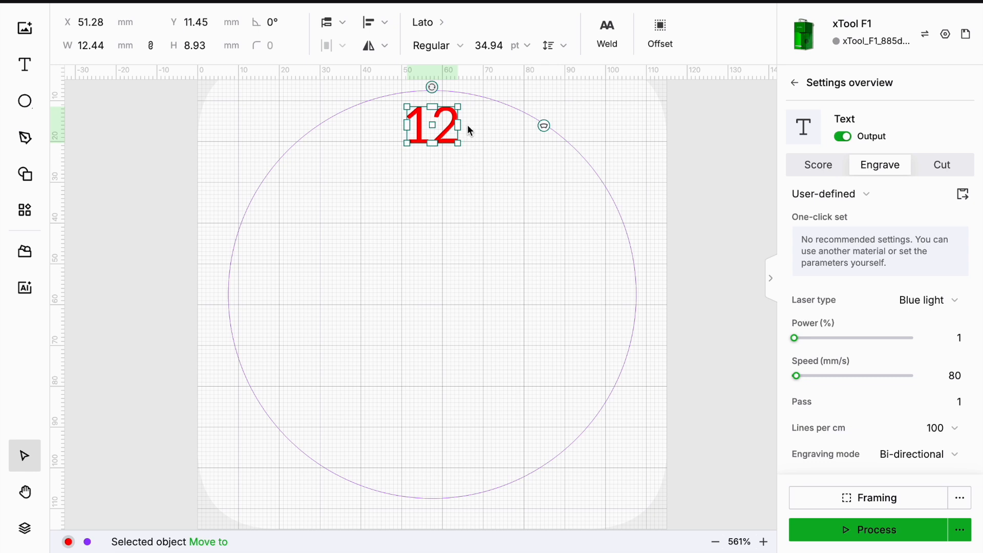
pyautogui.moveTo(459, 106); pyautogui.dragTo(437, 124)
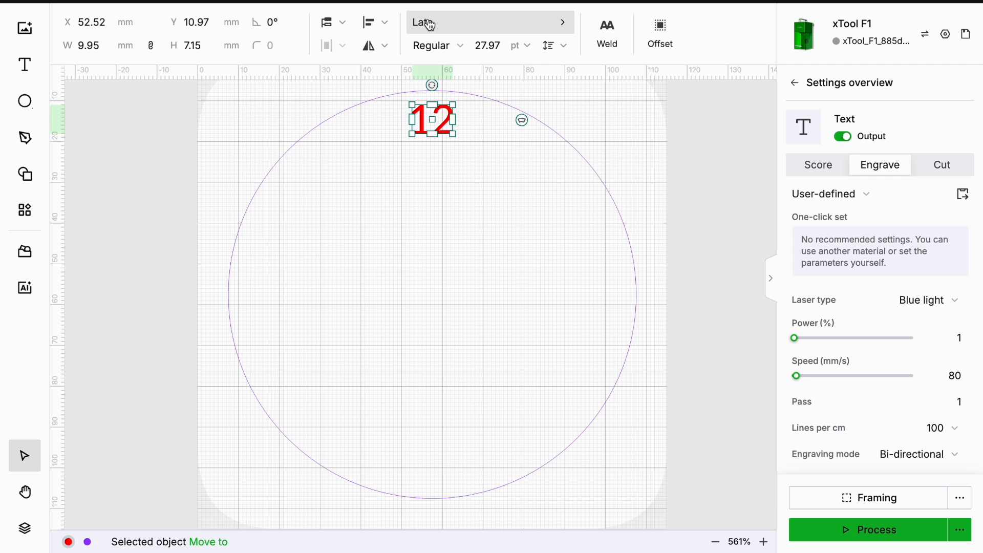
# Change the 12's font to Gorditas and scale the text down to about 8.4 mm wide
pyautogui.click(565, 25)
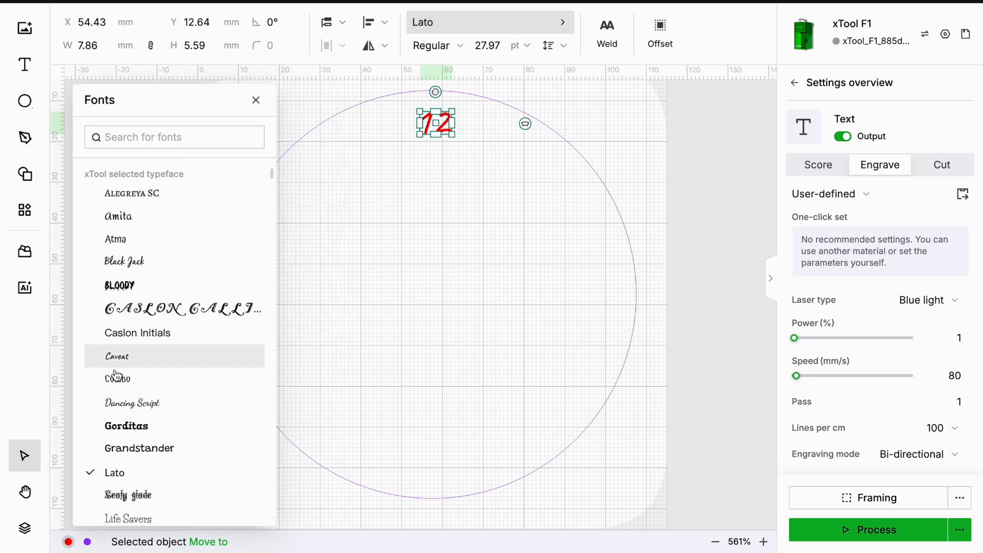
pyautogui.click(136, 427)
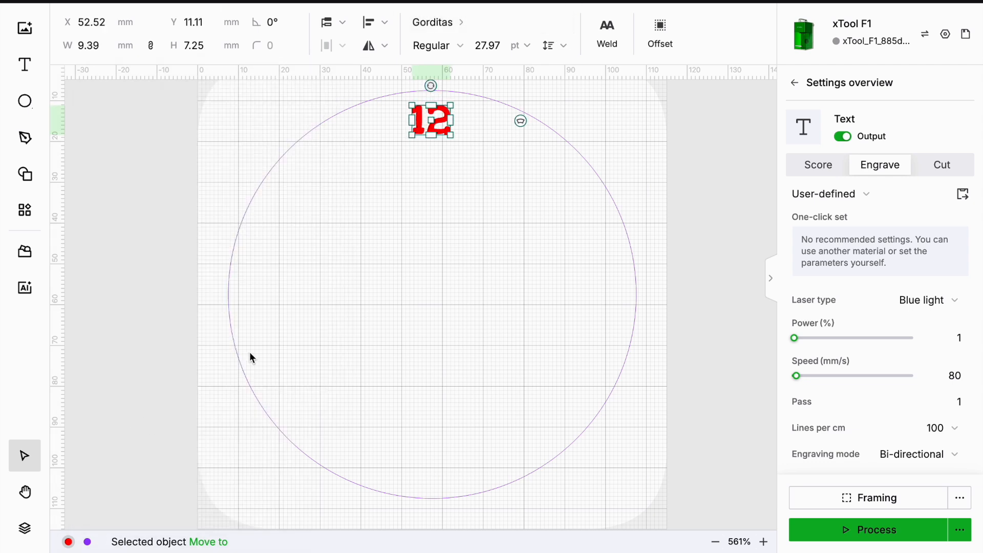
pyautogui.click(685, 127)
pyautogui.click(447, 132)
pyautogui.moveTo(448, 109); pyautogui.dragTo(444, 113)
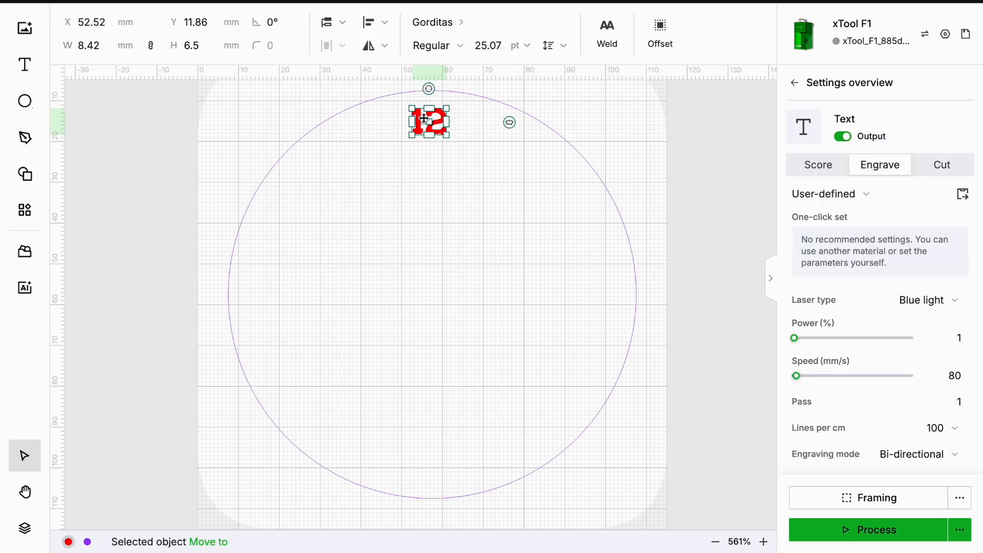
# Align the 12 horizontally to the centre of the canvas
pyautogui.moveTo(229, 102); pyautogui.dragTo(729, 364)
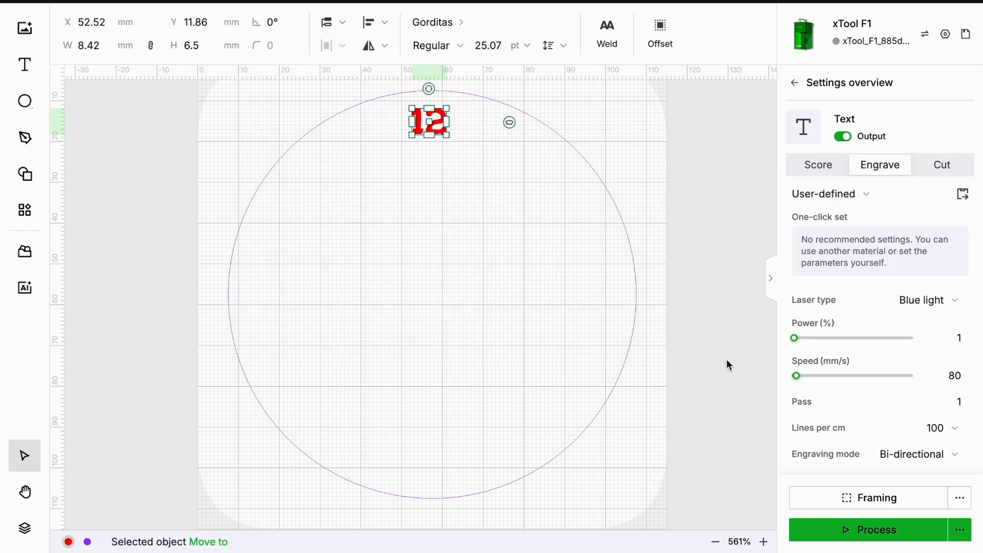
pyautogui.click(385, 24)
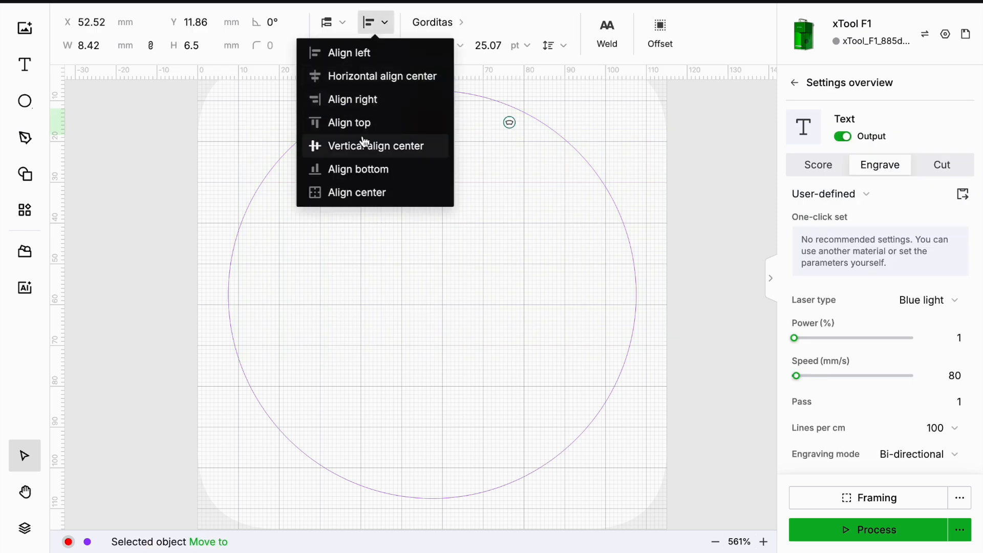
pyautogui.click(352, 76)
pyautogui.click(673, 147)
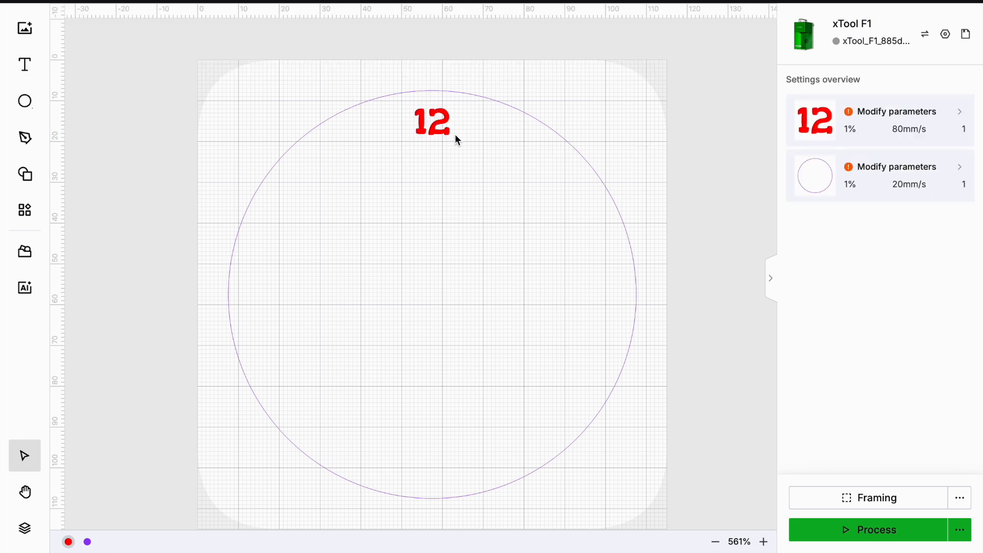
pyautogui.click(435, 128)
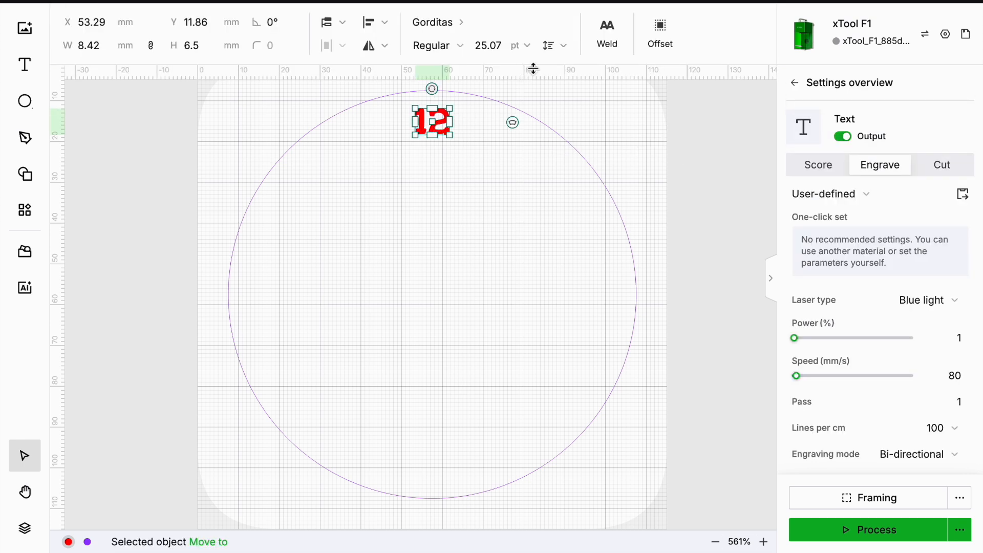
pyautogui.click(567, 51)
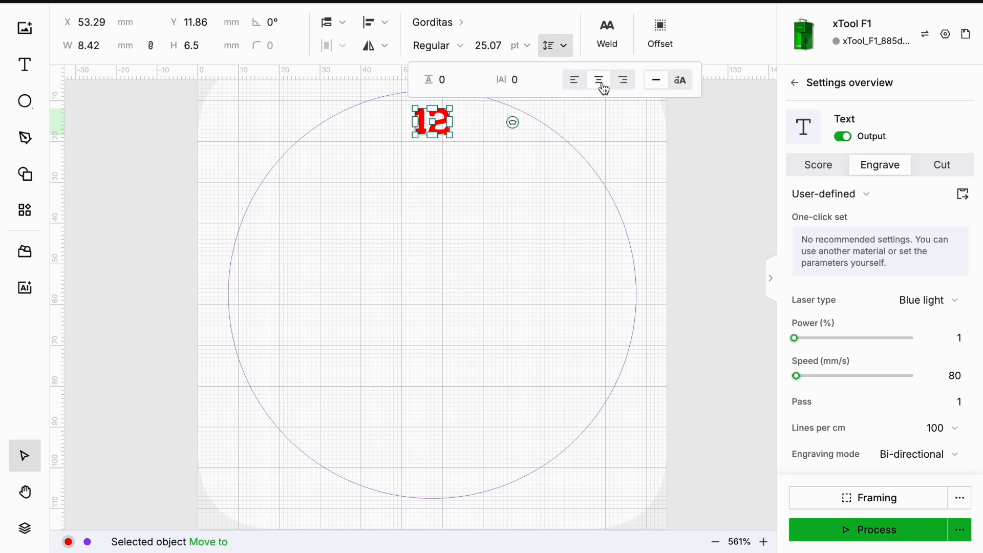
pyautogui.click(696, 135)
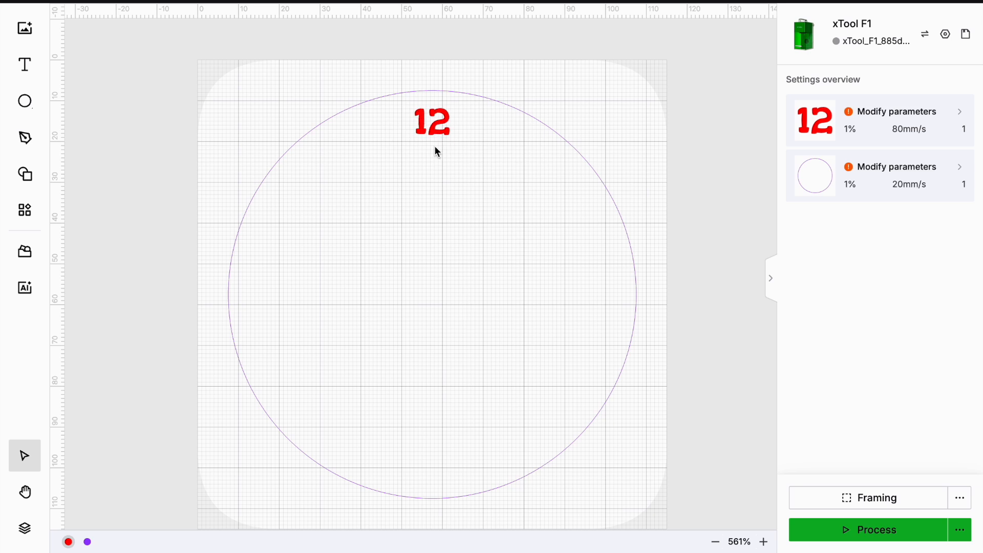
# Scale the 12 down to about 7 mm wide and align it horizontally to the centre of the canvas
pyautogui.click(429, 131)
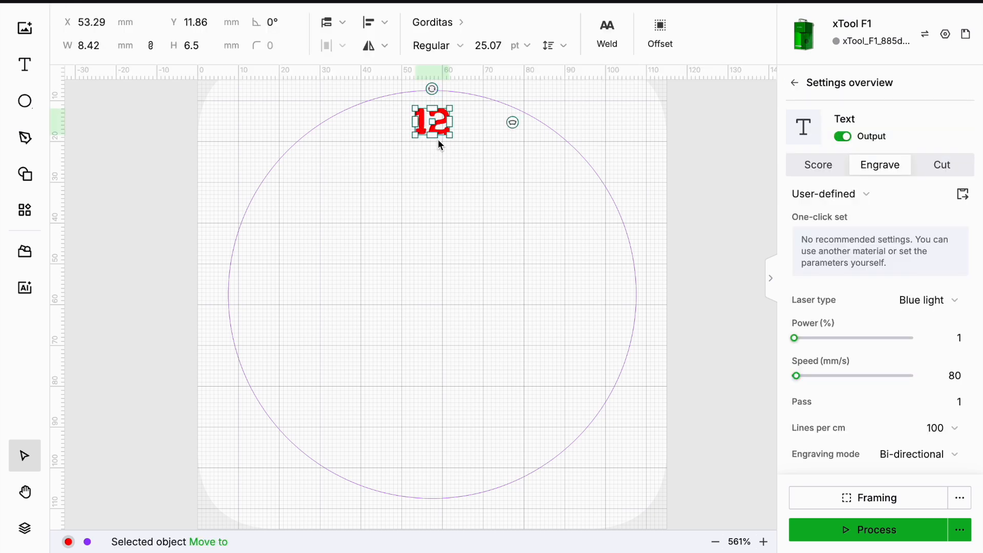
pyautogui.moveTo(450, 137); pyautogui.dragTo(446, 132)
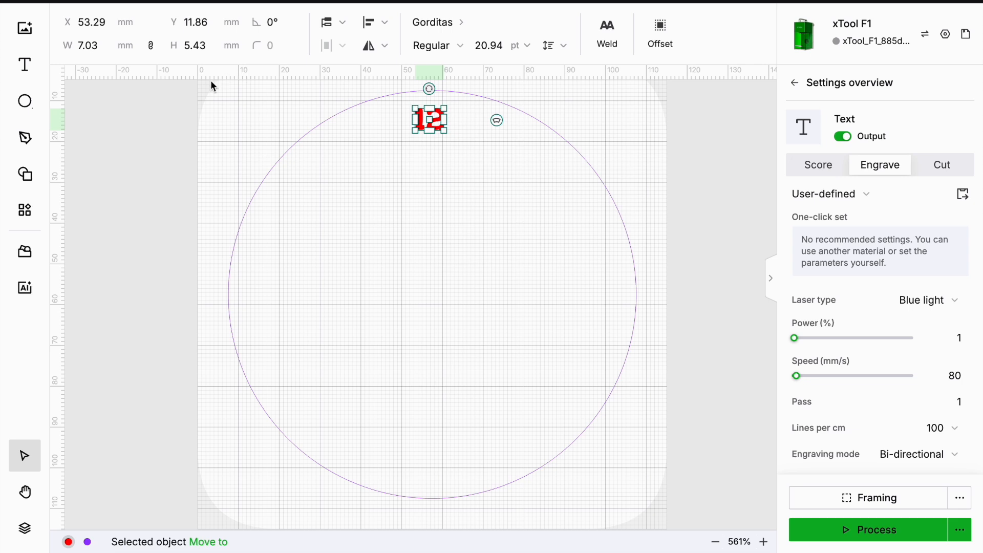
pyautogui.moveTo(185, 76); pyautogui.dragTo(759, 370)
pyautogui.moveTo(685, 87); pyautogui.dragTo(189, 274)
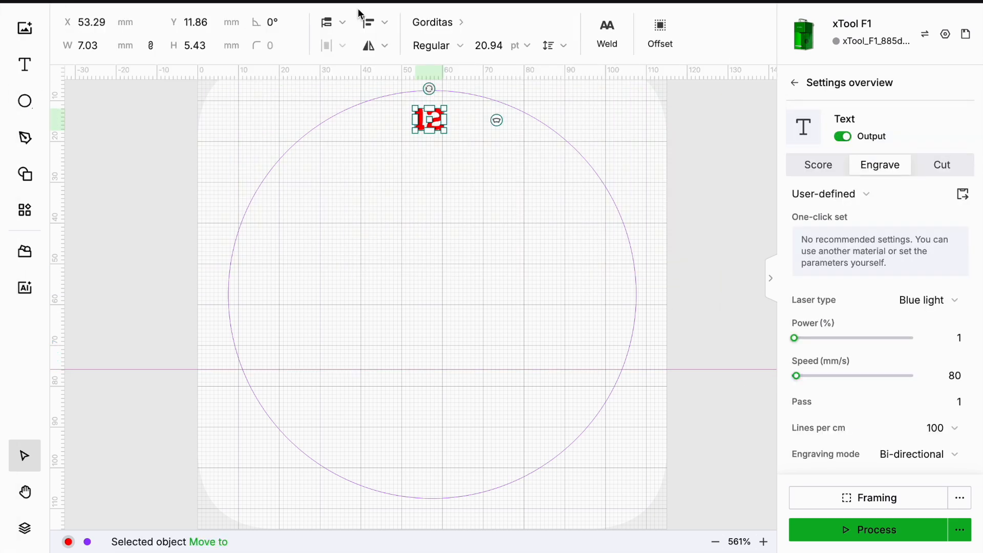
pyautogui.click(384, 23)
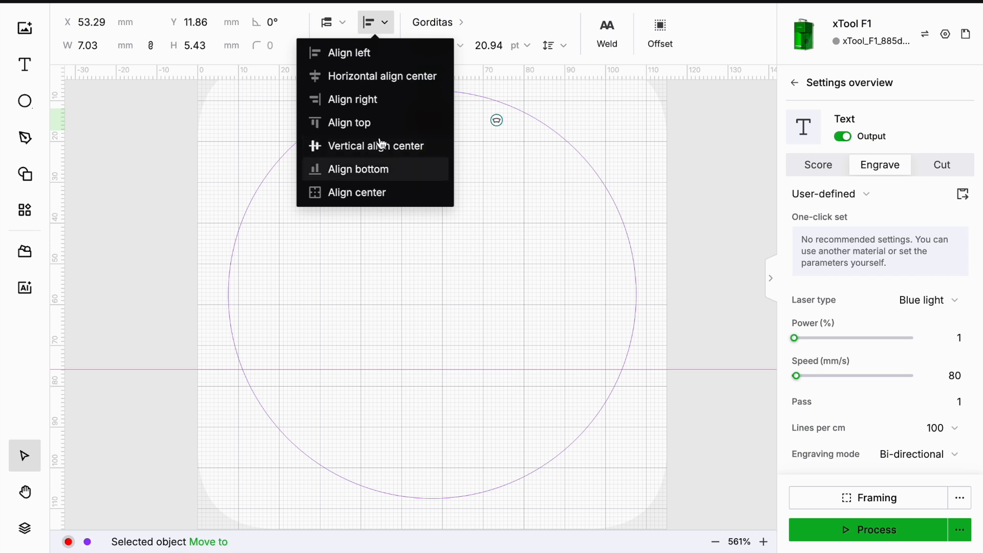
pyautogui.click(371, 151)
pyautogui.click(379, 99)
pyautogui.click(383, 75)
pyautogui.click(667, 161)
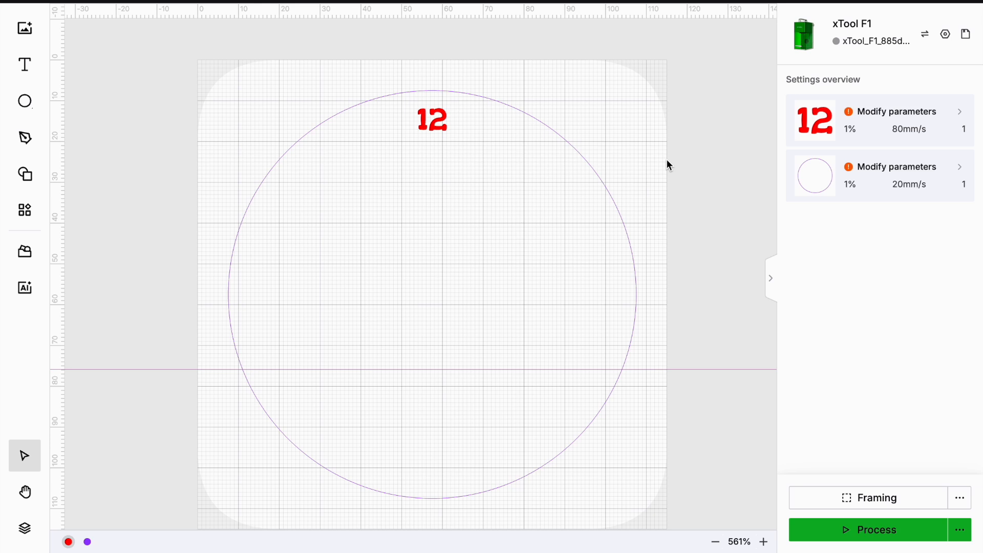
# Start a circular array of the 12 and set it to 12 copies
pyautogui.click(441, 126)
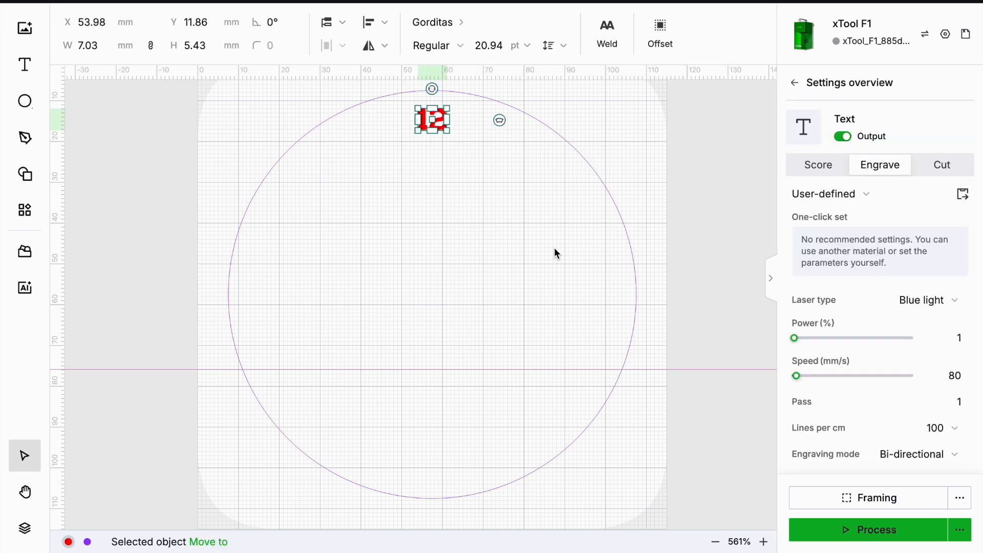
pyautogui.click(24, 212)
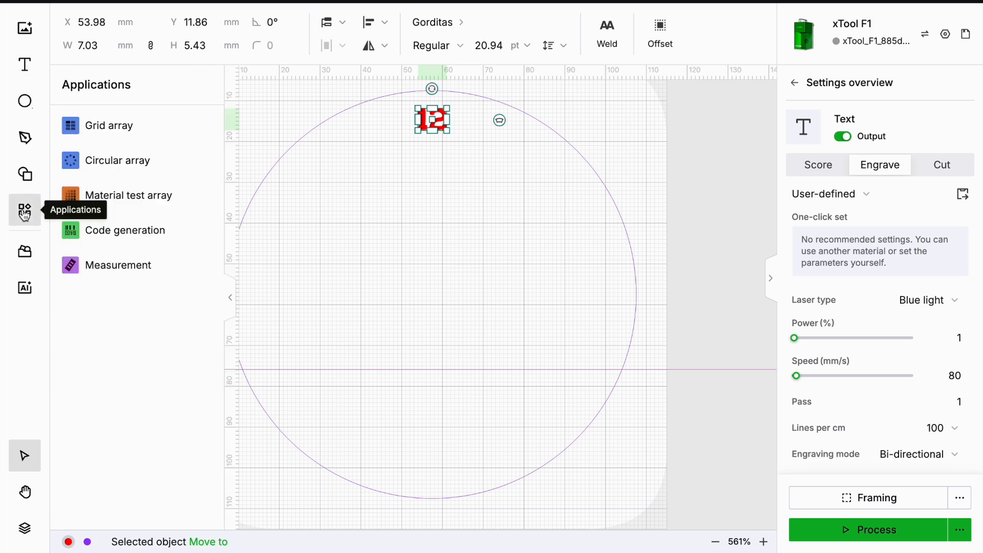
pyautogui.click(76, 168)
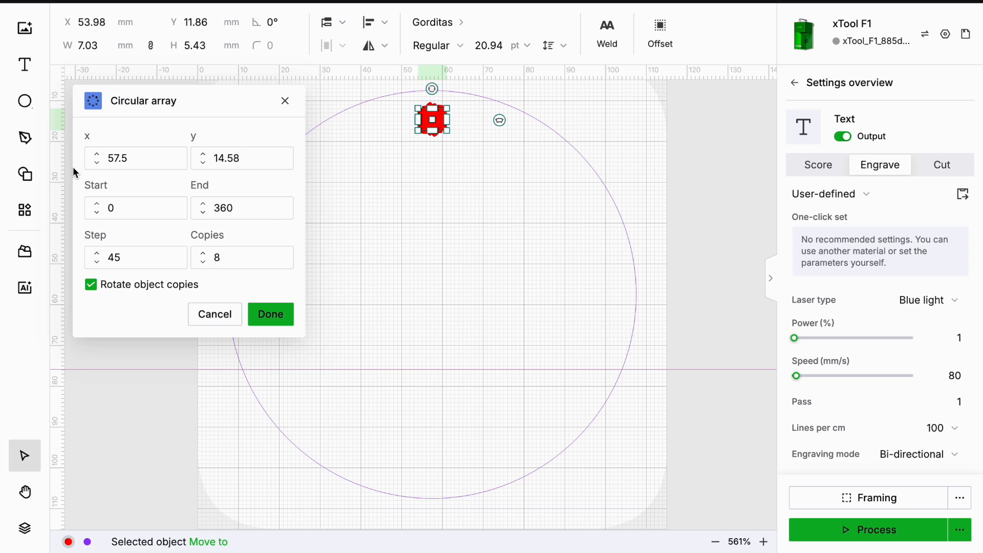
pyautogui.moveTo(226, 257); pyautogui.dragTo(206, 260)
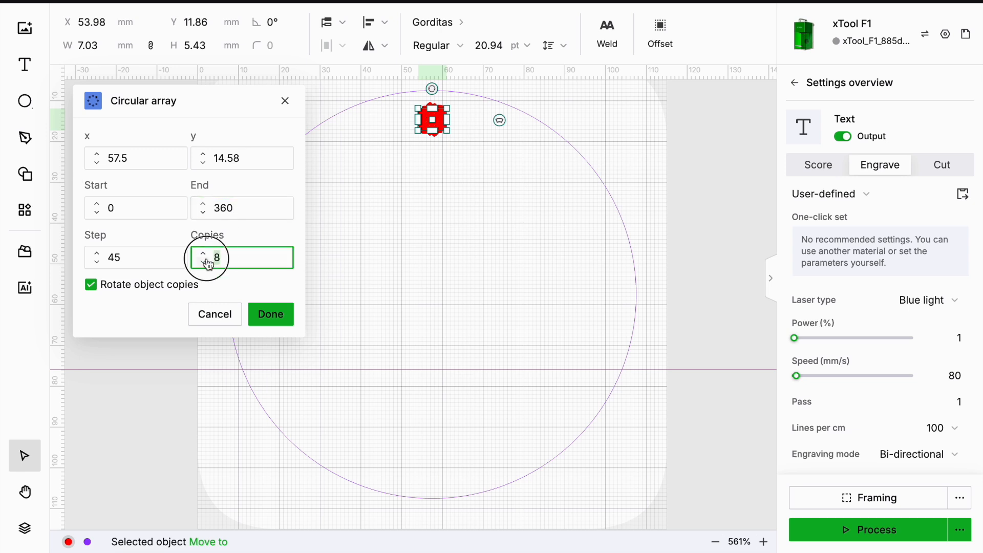
pyautogui.write('12')
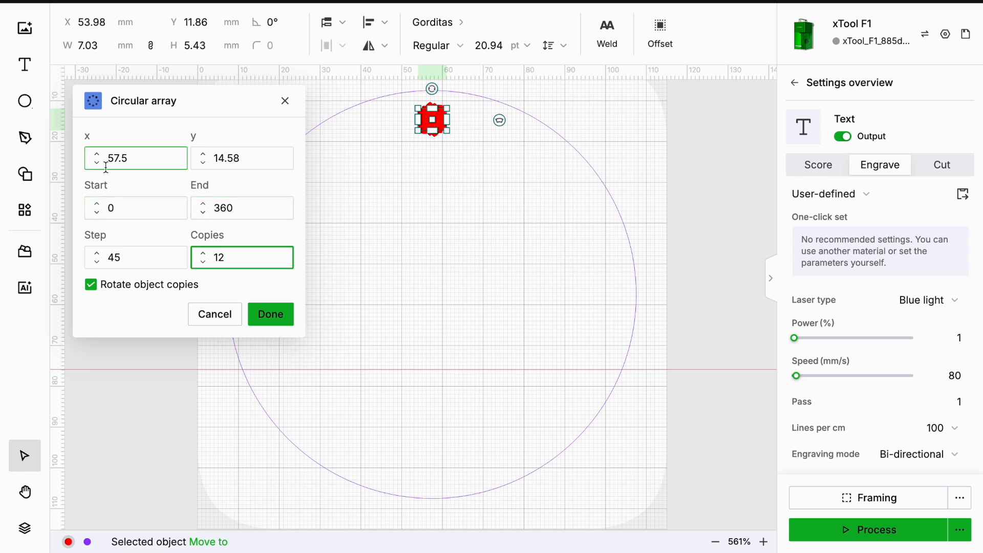
# Set the circular array's centre y to 57.58 so the copies spread around the inside of the circle
pyautogui.click(264, 162)
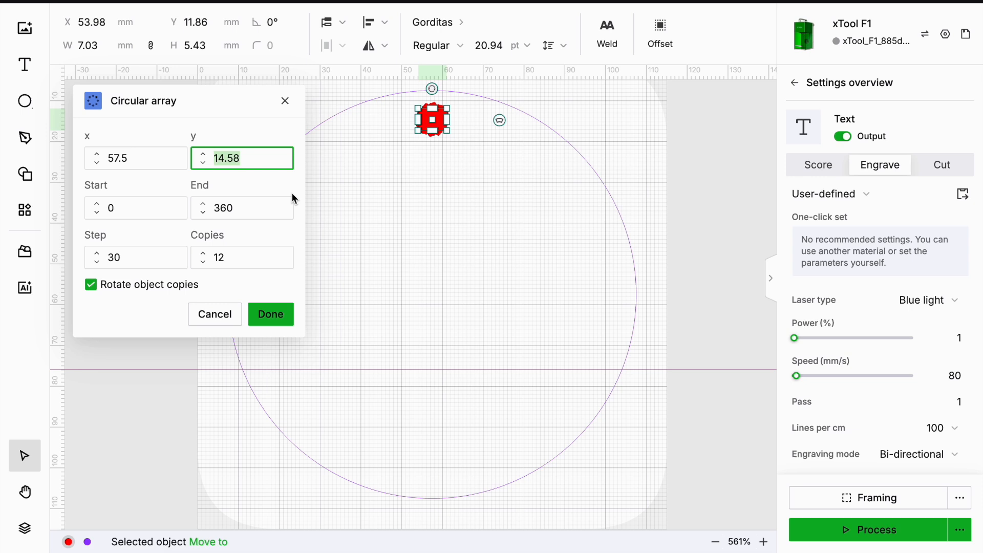
pyautogui.doubleClick(204, 156)
pyautogui.tripleClick(204, 156)
pyautogui.tripleClick(205, 156)
pyautogui.doubleClick(205, 156)
pyautogui.click(204, 156)
pyautogui.doubleClick(204, 156)
pyautogui.doubleClick(204, 156)
pyautogui.doubleClick(205, 156)
pyautogui.tripleClick(204, 156)
pyautogui.doubleClick(204, 156)
pyautogui.tripleClick(204, 156)
pyautogui.doubleClick(204, 156)
pyautogui.doubleClick(205, 155)
pyautogui.tripleClick(204, 156)
pyautogui.doubleClick(204, 155)
pyautogui.tripleClick(204, 156)
pyautogui.doubleClick(204, 155)
pyautogui.doubleClick(204, 156)
pyautogui.click(204, 155)
pyautogui.click(204, 155)
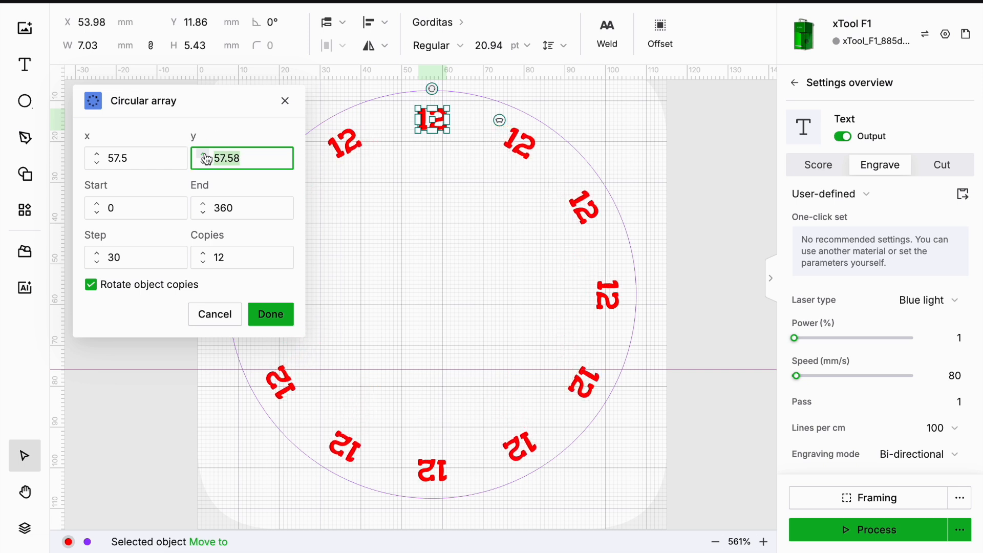
pyautogui.click(204, 156)
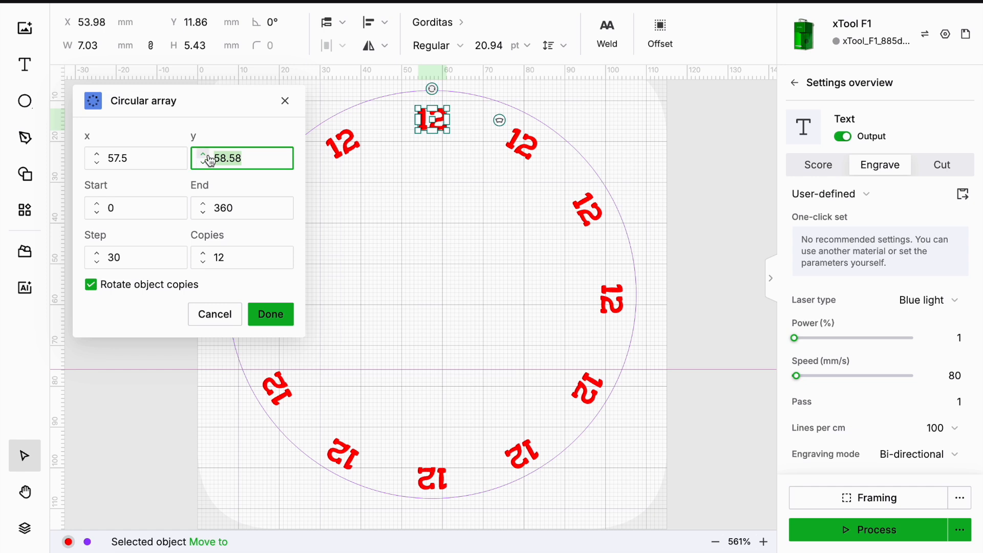
pyautogui.click(205, 155)
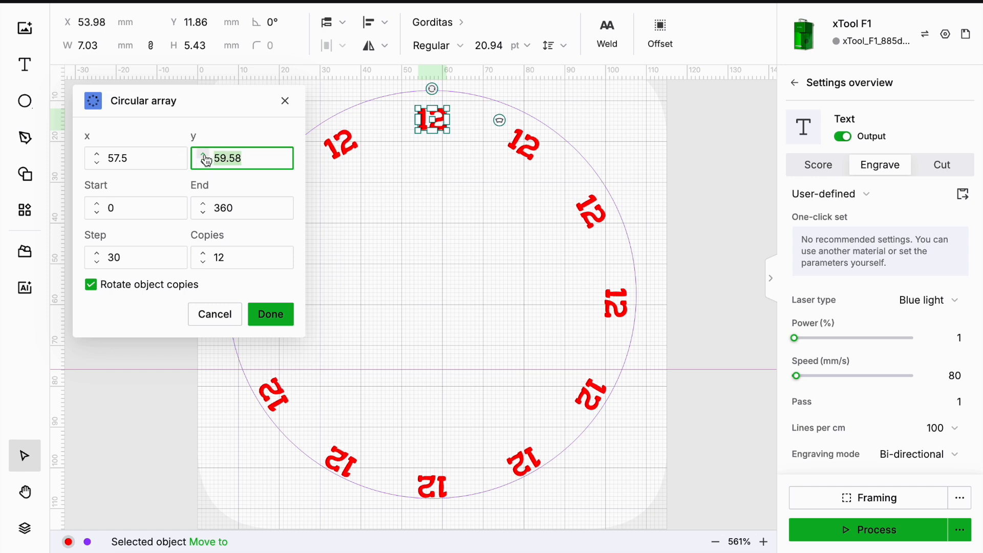
pyautogui.click(203, 165)
pyautogui.click(204, 165)
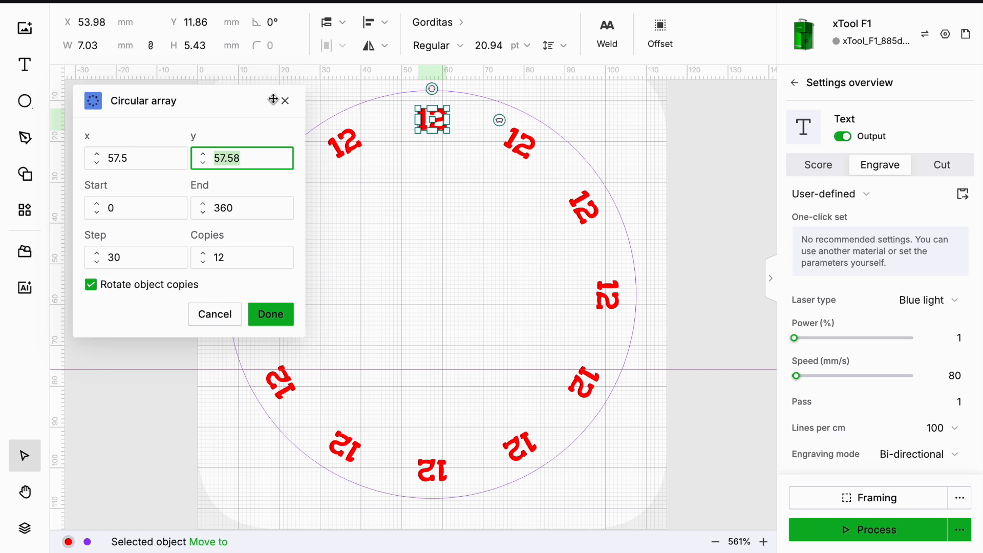
# Turn off rotation of the object copies and complete the circular array, keeping every 12 upright
pyautogui.moveTo(221, 99); pyautogui.dragTo(850, 64)
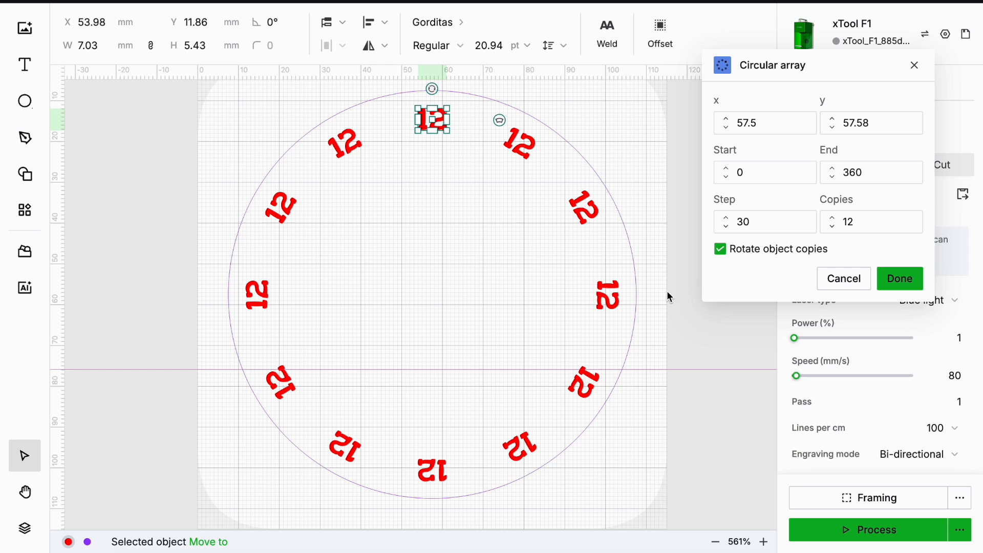
pyautogui.click(721, 250)
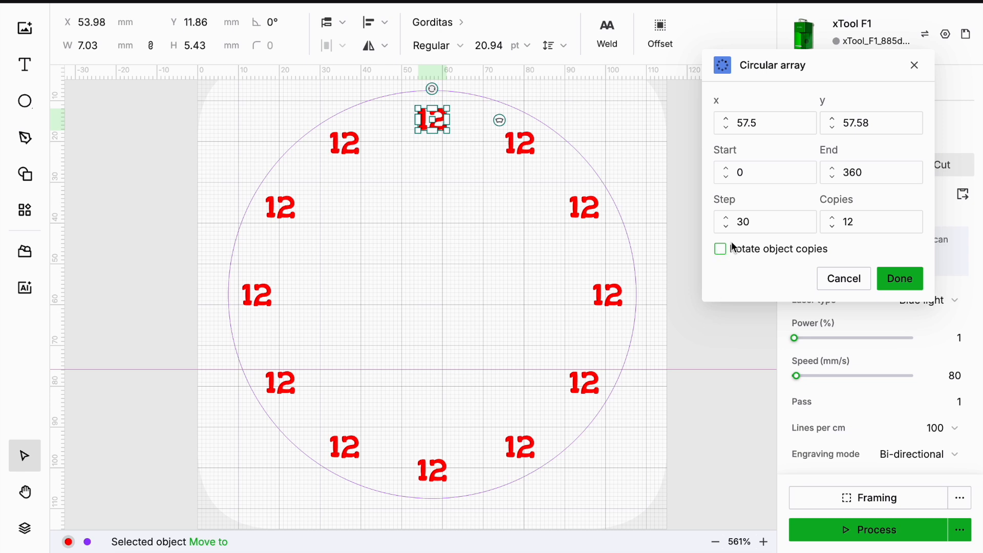
pyautogui.click(720, 251)
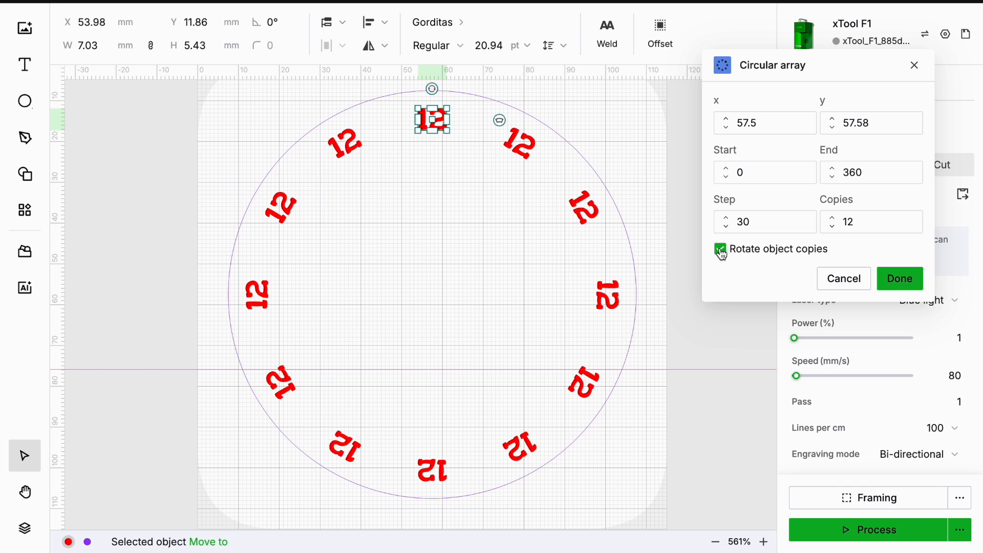
pyautogui.click(721, 250)
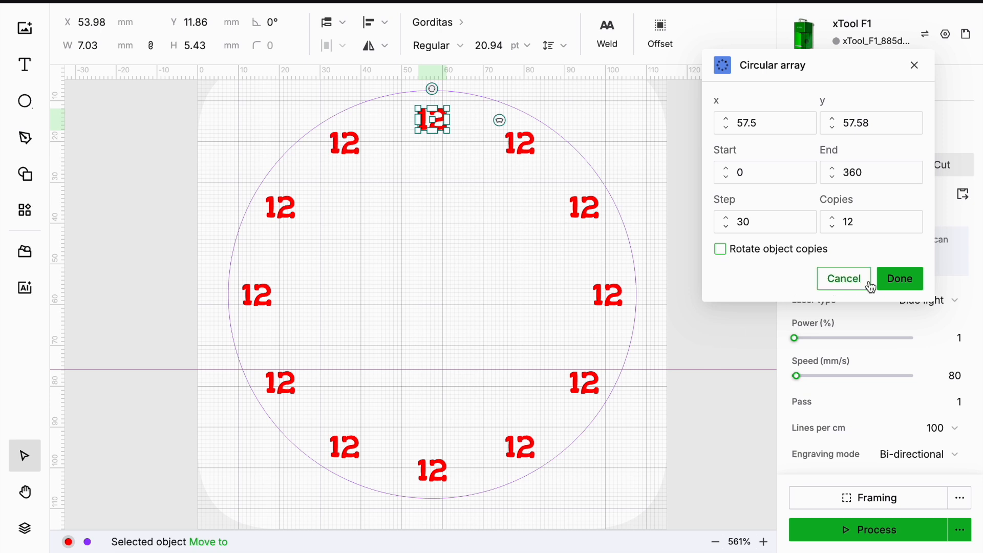
pyautogui.click(894, 282)
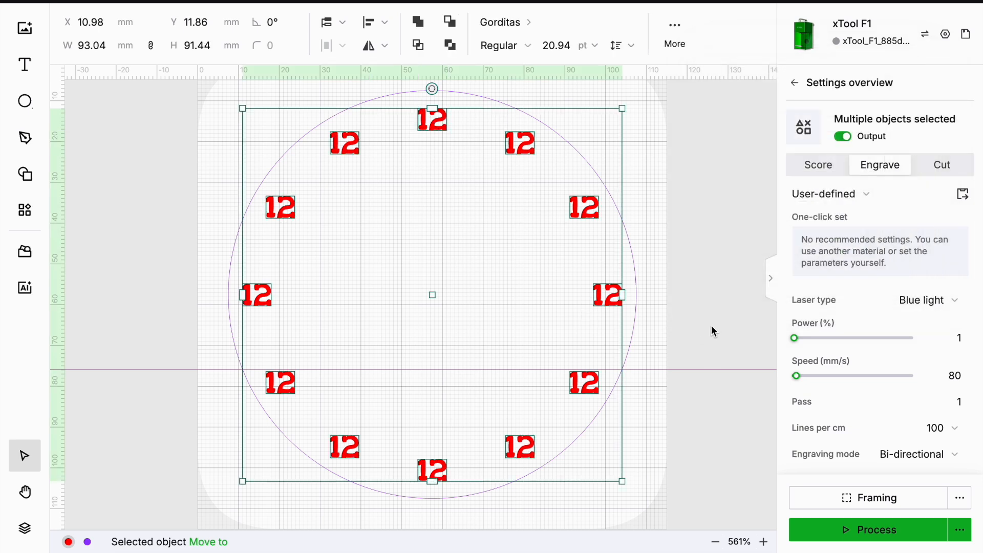
# Ungroup the arrayed 12s into separate text objects
pyautogui.rightClick(601, 301)
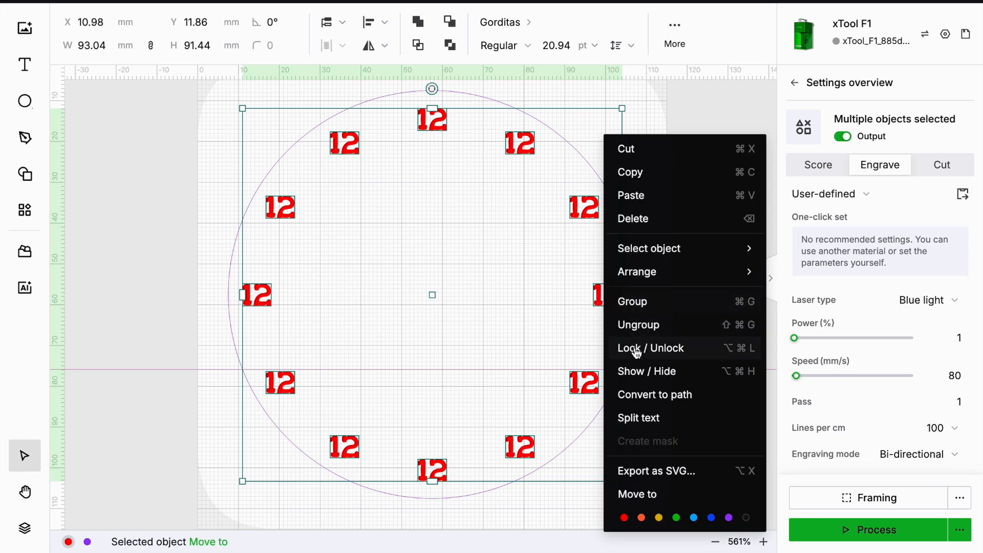
pyautogui.click(638, 327)
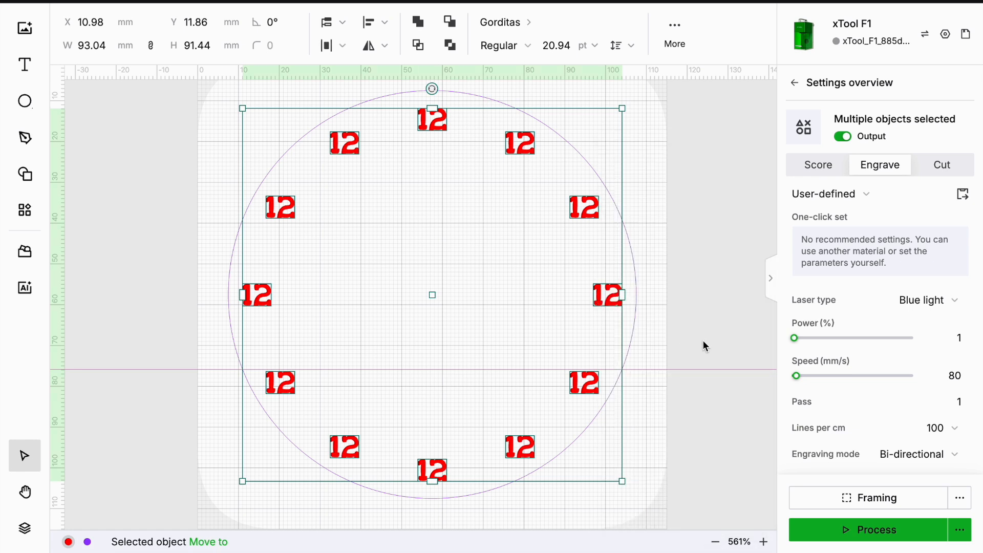
pyautogui.click(704, 346)
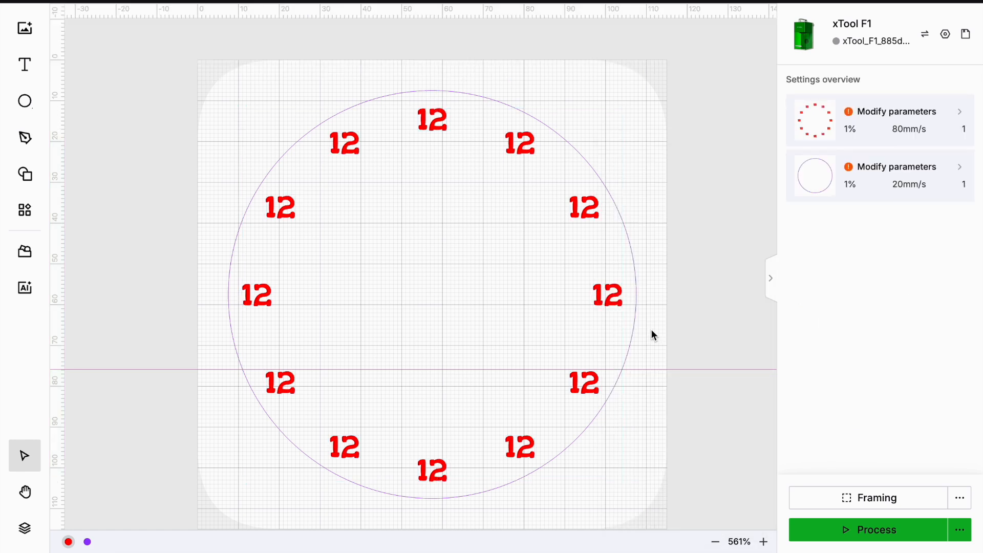
# Change the 12s at the one and two o'clock positions to 1 and 2
pyautogui.click(516, 148)
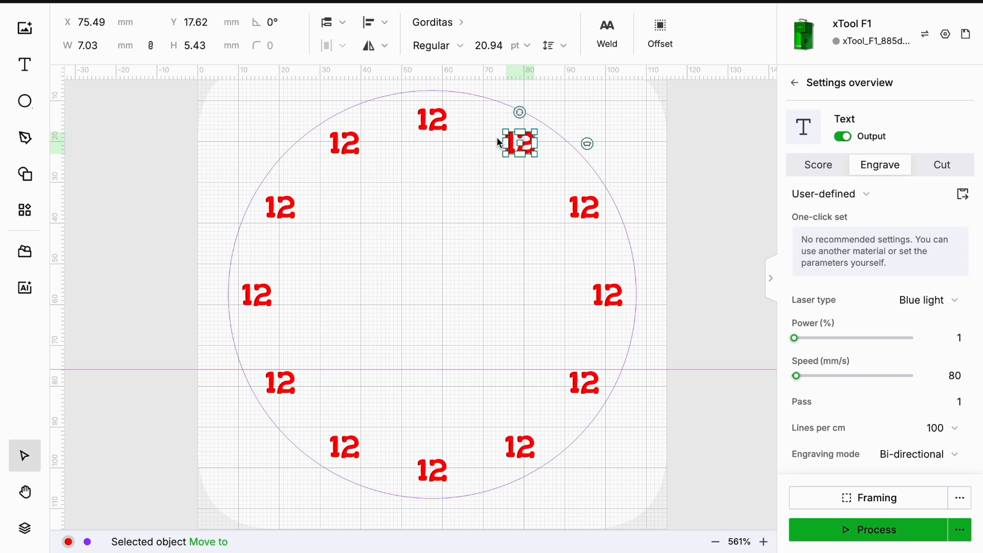
pyautogui.doubleClick(526, 143)
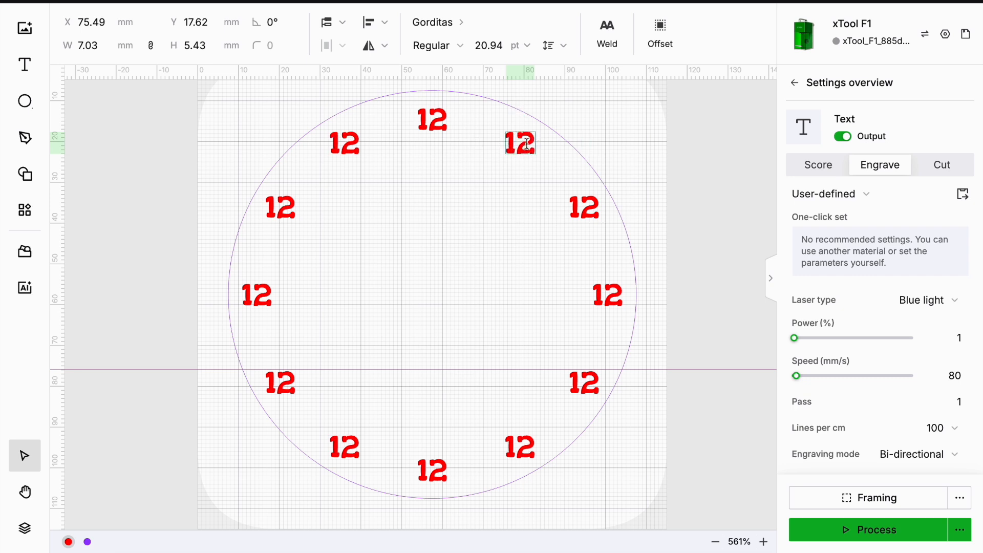
pyautogui.press('BackSpace')
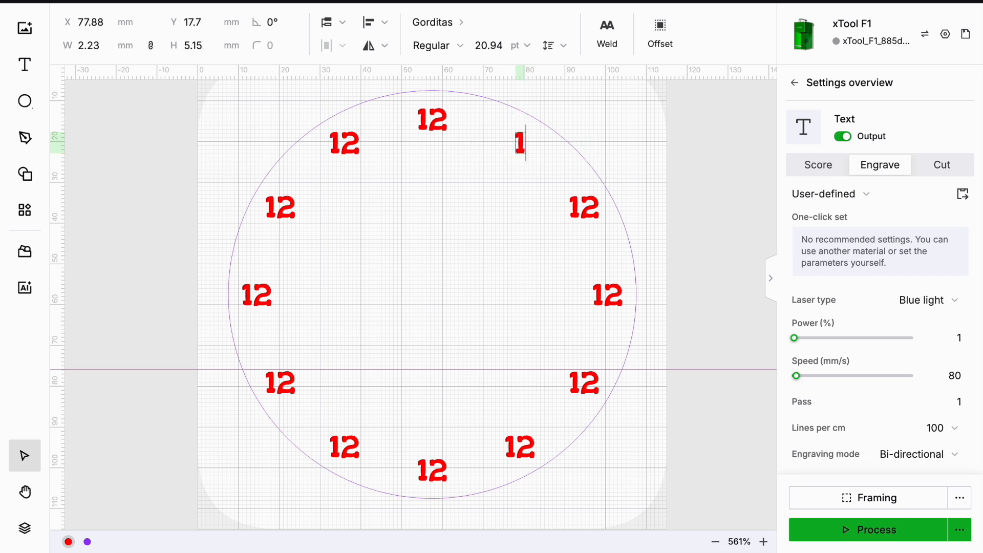
pyautogui.doubleClick(584, 214)
pyautogui.click(579, 212)
pyautogui.press('BackSpace')
pyautogui.press('Escape')
# Change the 12s at the three to eight o'clock positions to 3, 4, 5, 6, 7 and 8
pyautogui.click(605, 300)
pyautogui.doubleClick(606, 300)
pyautogui.moveTo(622, 294); pyautogui.dragTo(595, 293)
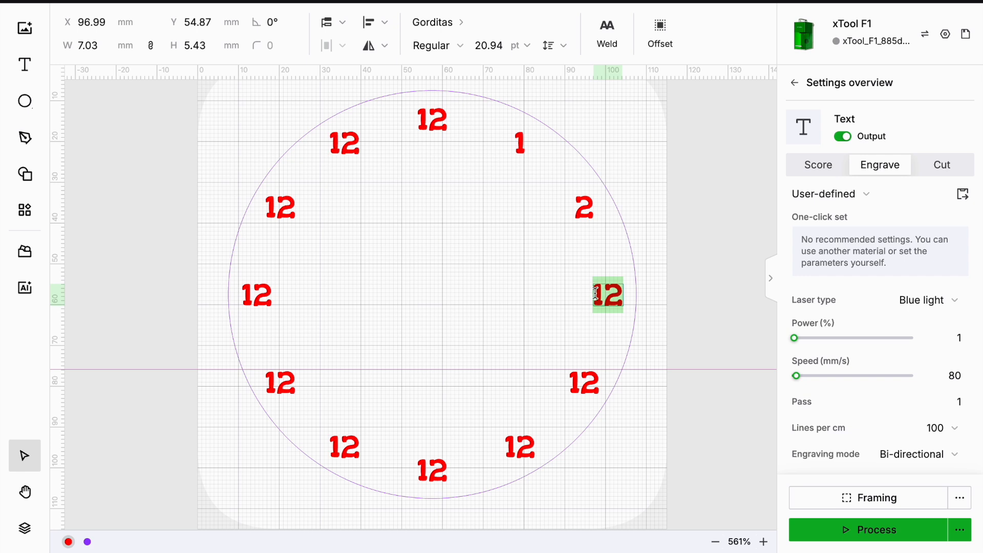
pyautogui.write('3')
pyautogui.click(591, 381)
pyautogui.write('45678')
# Change the numerals at the nine, ten and eleven o'clock positions to 9, 10 and 11
pyautogui.moveTo(272, 296); pyautogui.dragTo(242, 293)
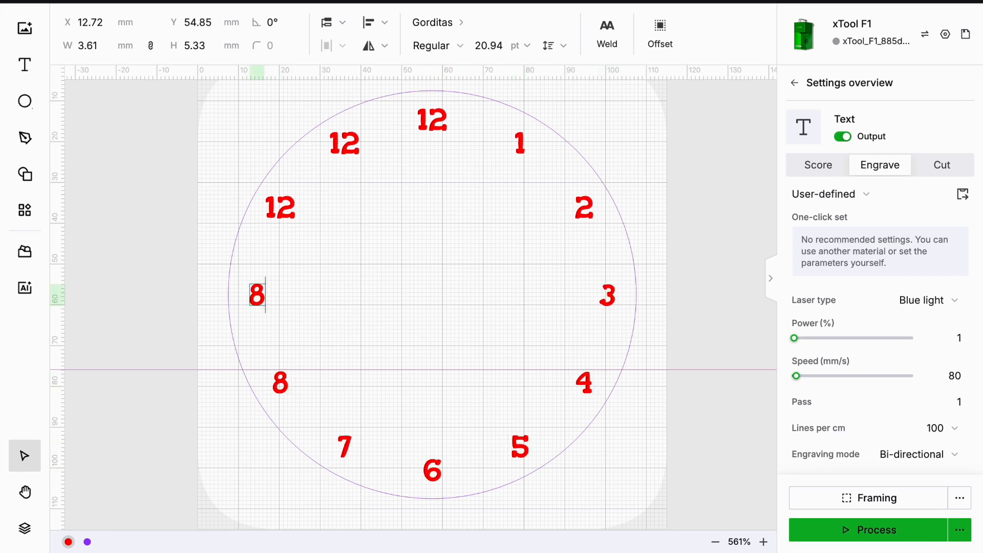
pyautogui.write('9')
pyautogui.doubleClick(280, 207)
pyautogui.moveTo(296, 208); pyautogui.dragTo(265, 206)
pyautogui.write('10')
pyautogui.doubleClick(345, 144)
pyautogui.moveTo(359, 144); pyautogui.dragTo(330, 143)
pyautogui.write('11')
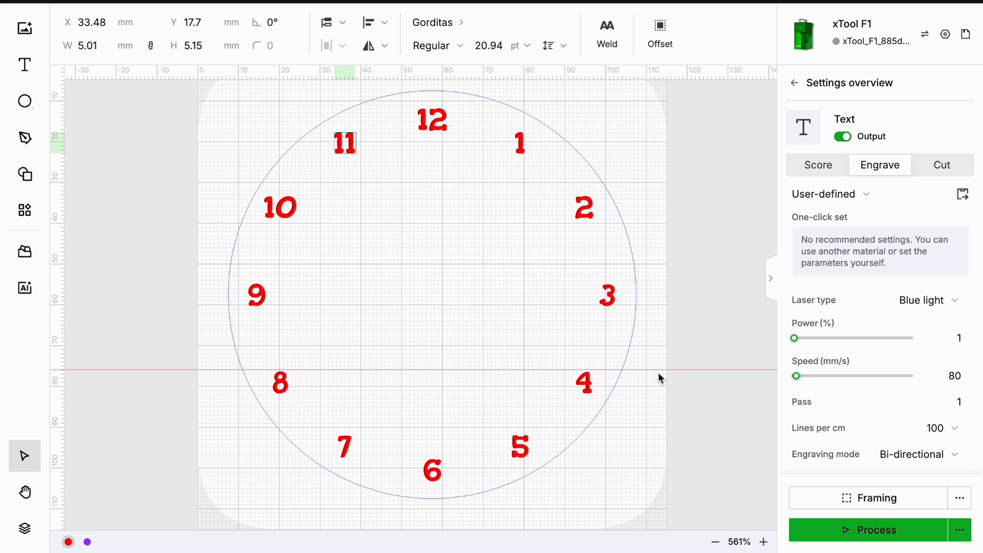
pyautogui.press('Escape')
# Group all the clock numerals and lock the group
pyautogui.hotkey('ctrl', 'a')
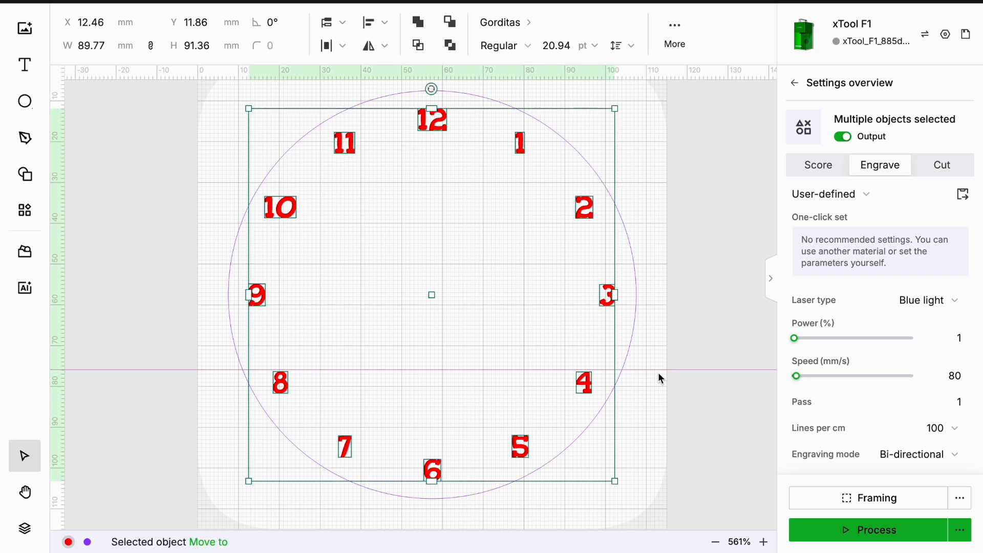
pyautogui.rightClick(452, 317)
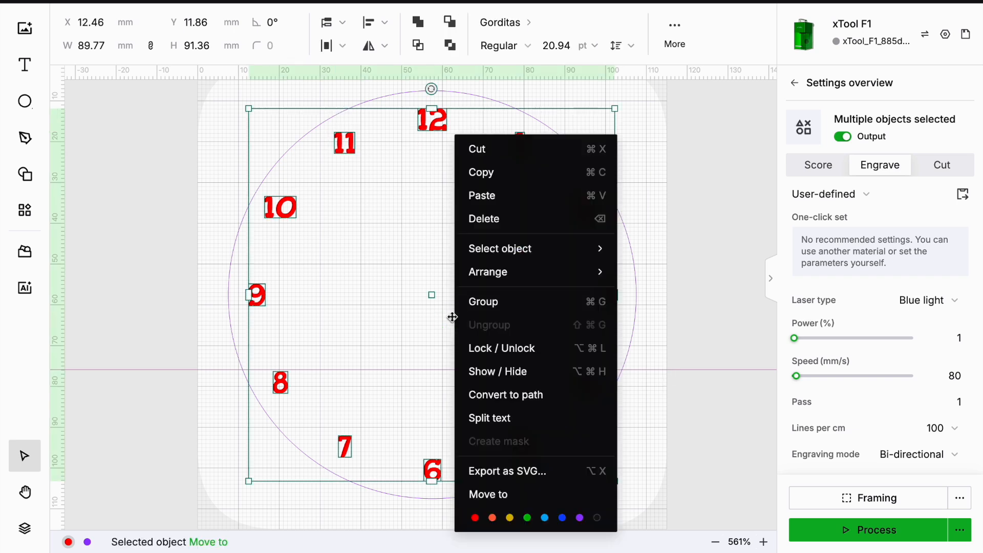
pyautogui.click(493, 306)
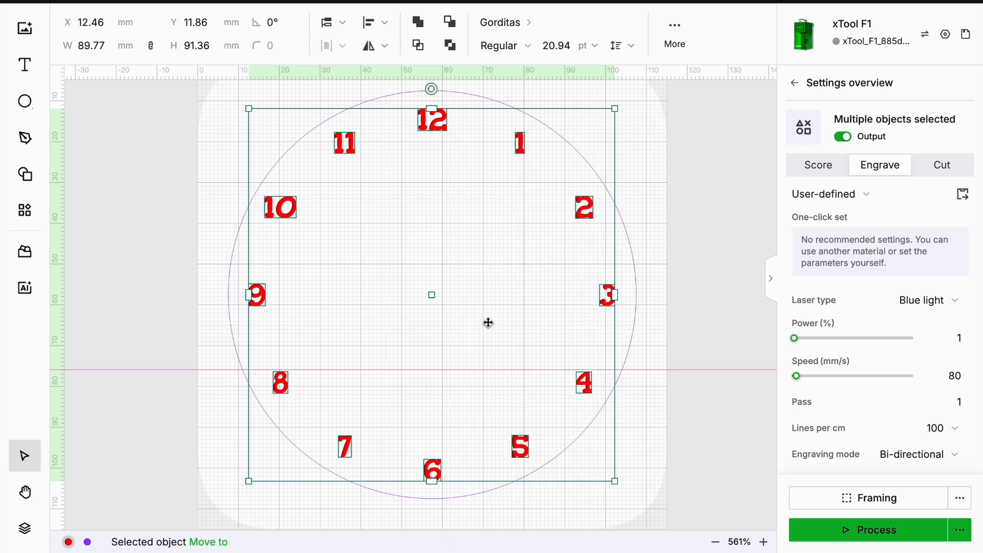
pyautogui.rightClick(489, 318)
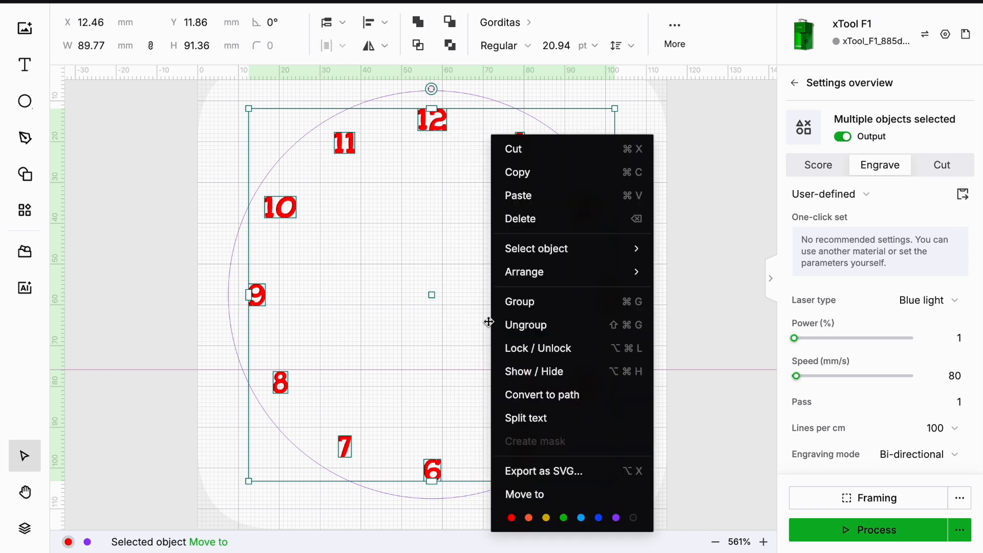
pyautogui.click(531, 350)
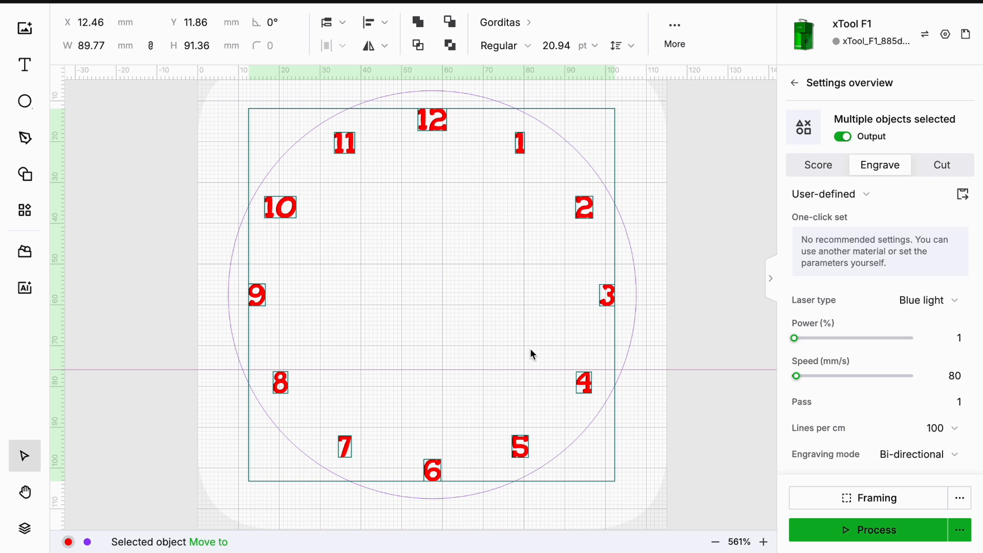
pyautogui.click(176, 296)
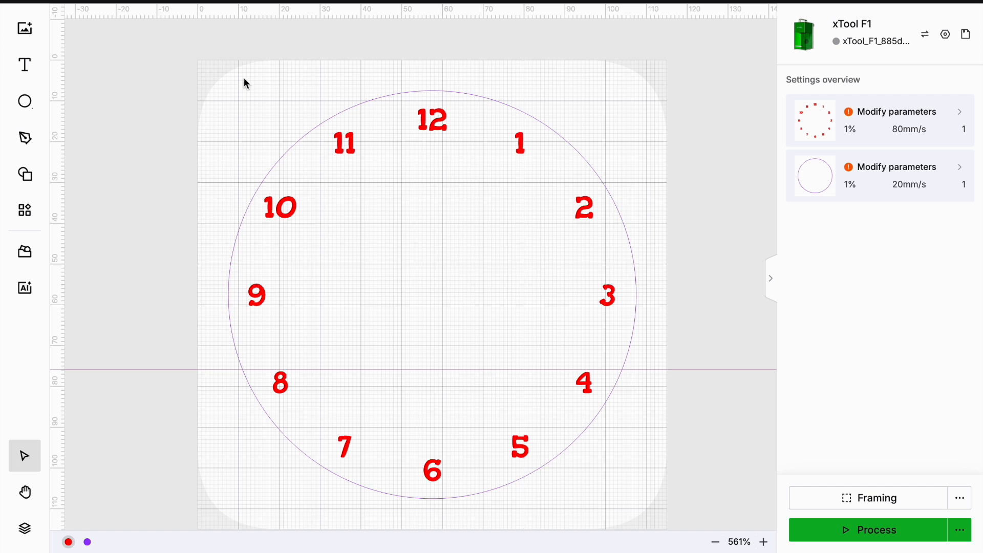
# Draw a small circle about 2.28 mm in diameter just below the numeral 12 and set it to Engrave
pyautogui.click(25, 101)
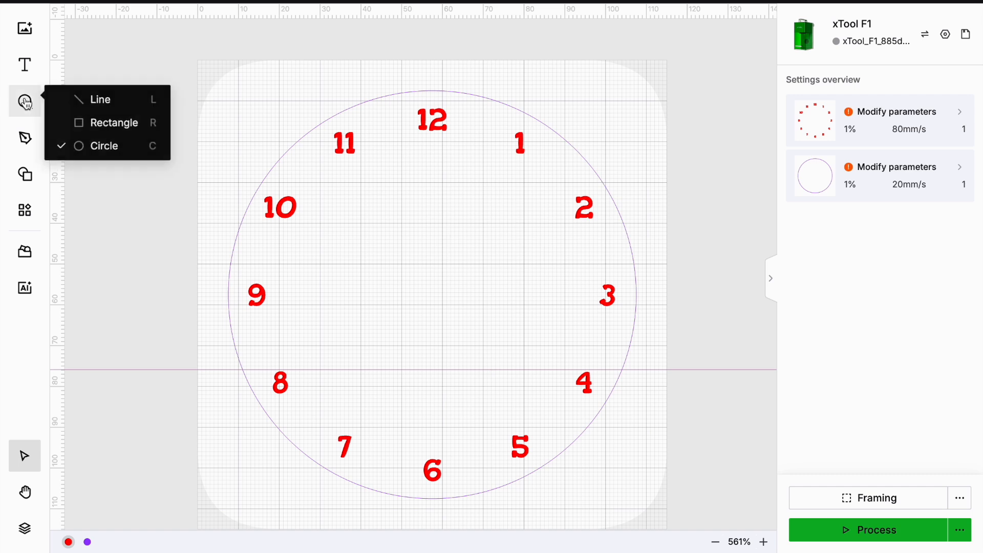
pyautogui.click(80, 149)
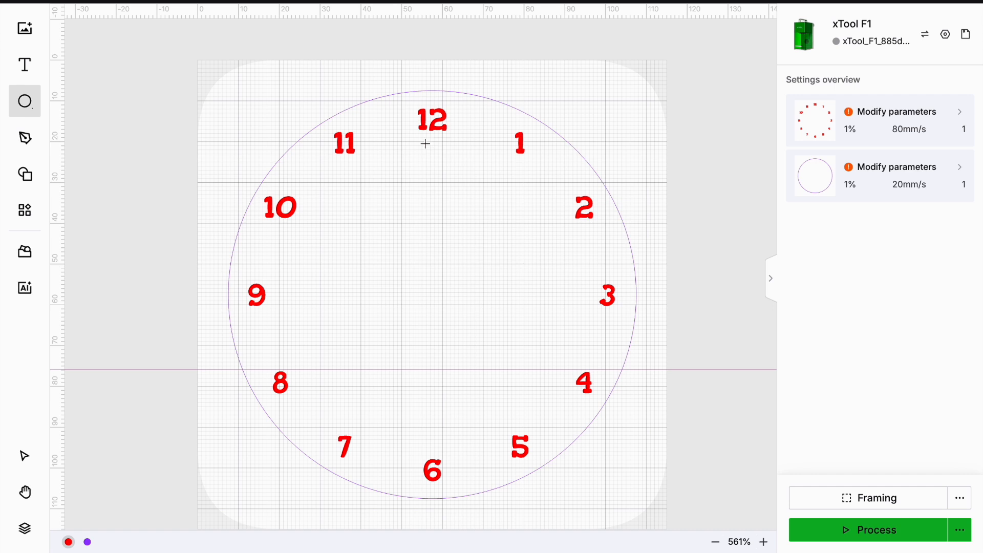
pyautogui.moveTo(427, 143); pyautogui.dragTo(436, 151)
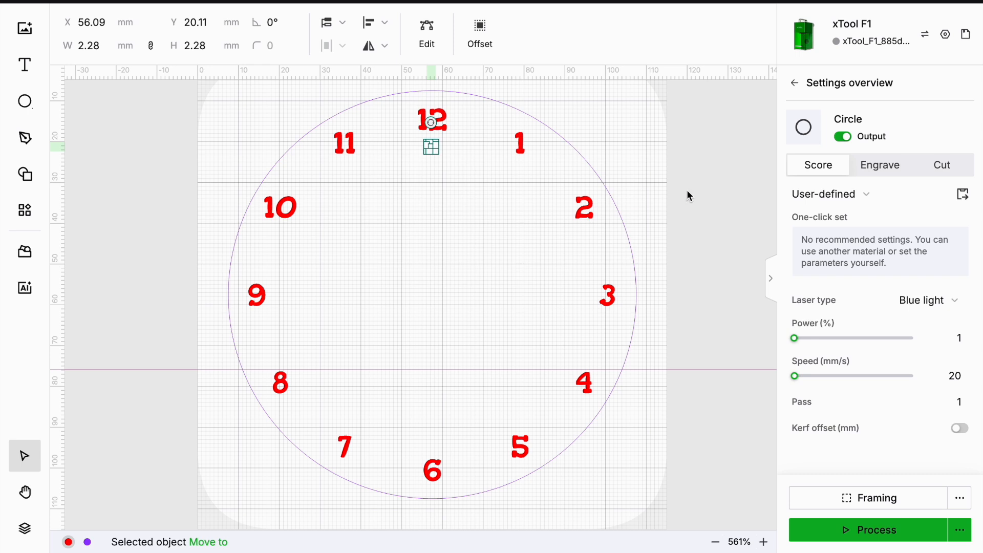
pyautogui.click(892, 170)
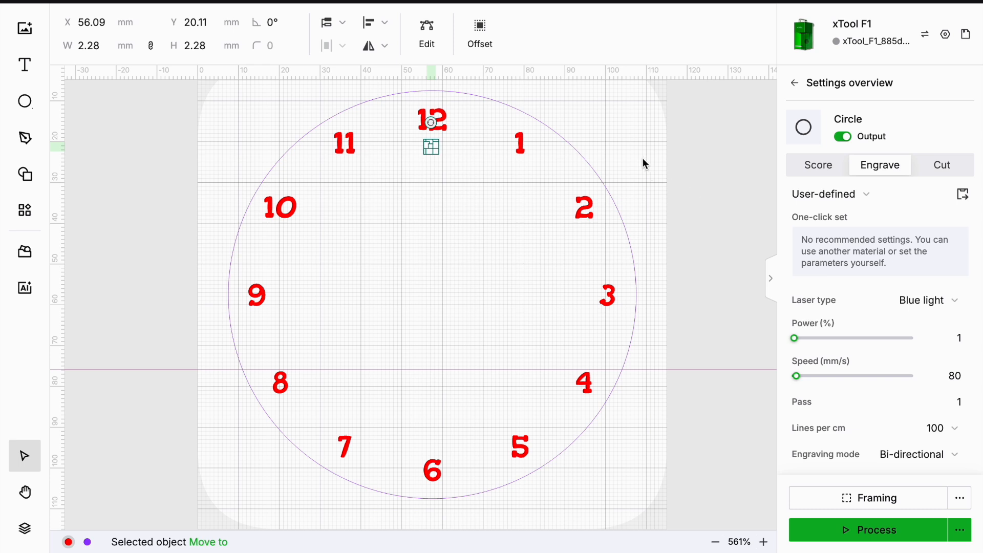
# Assign the small circle to the blue layer and nudge it slightly upward beneath the numeral 12
pyautogui.hscroll(-5, 461, 154)
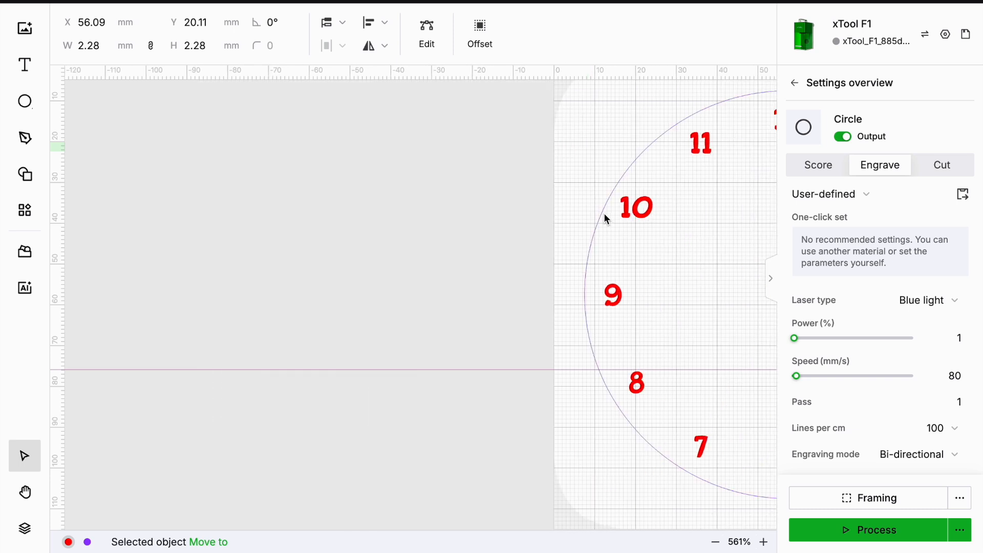
pyautogui.hscroll(10, 605, 218)
pyautogui.hscroll(-8, 605, 219)
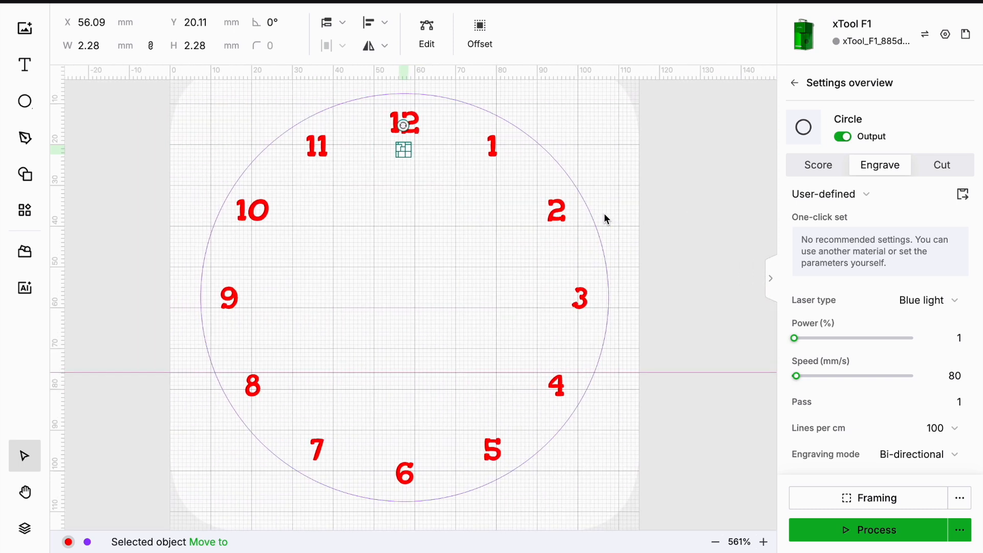
pyautogui.rightClick(404, 150)
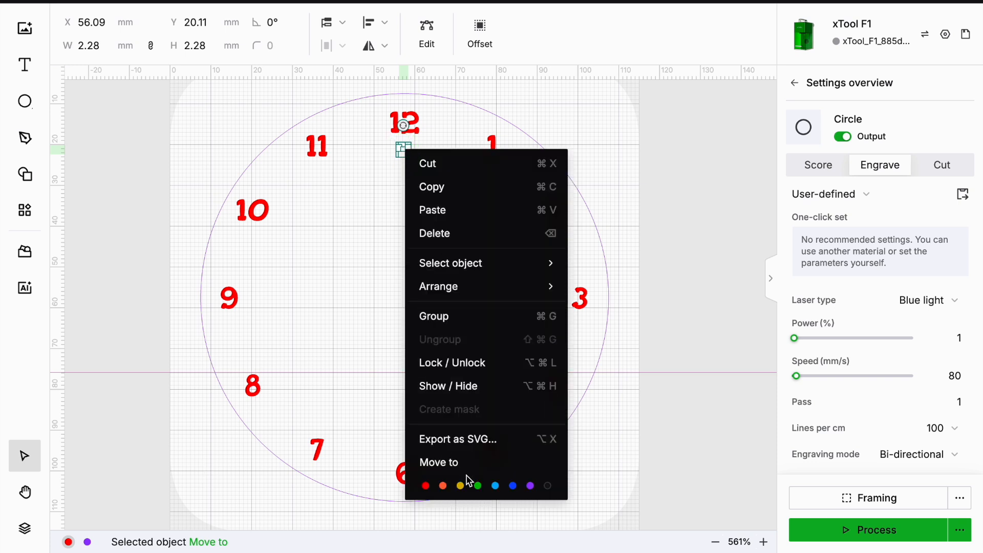
pyautogui.click(514, 486)
pyautogui.click(667, 189)
pyautogui.moveTo(403, 151); pyautogui.dragTo(404, 148)
pyautogui.click(593, 158)
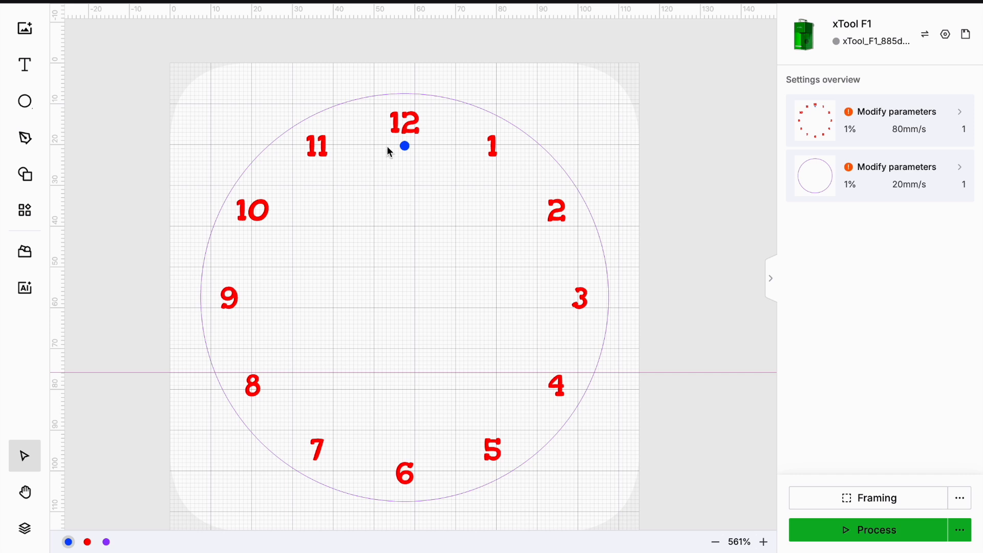
# Set the blue dot's width to 1.75 mm with its proportions locked
pyautogui.click(404, 147)
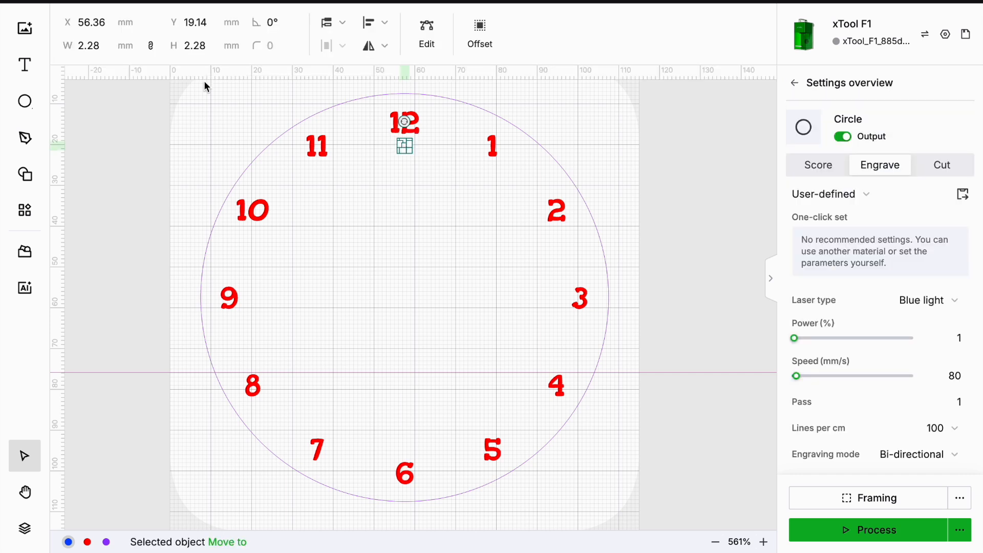
pyautogui.click(74, 50)
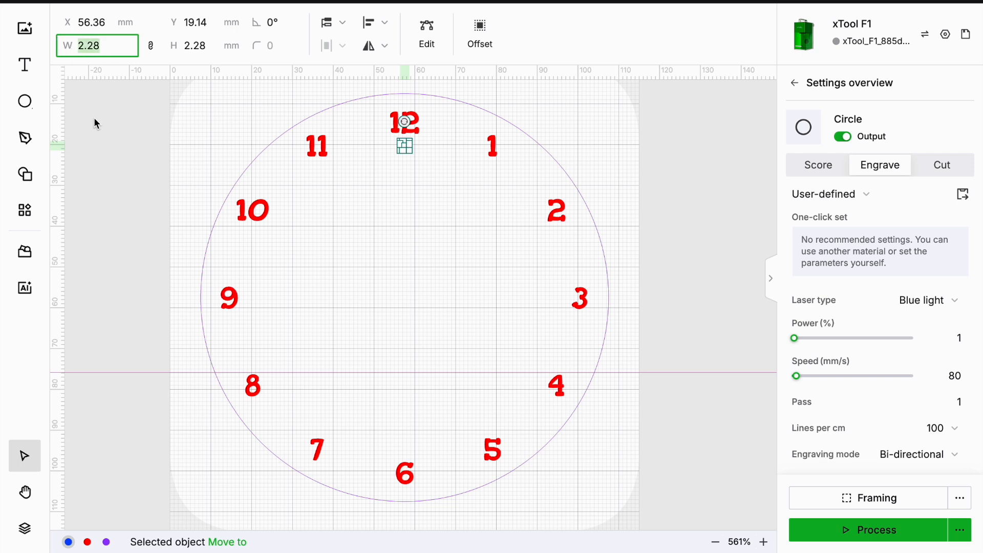
pyautogui.write('1.75')
pyautogui.press('Return')
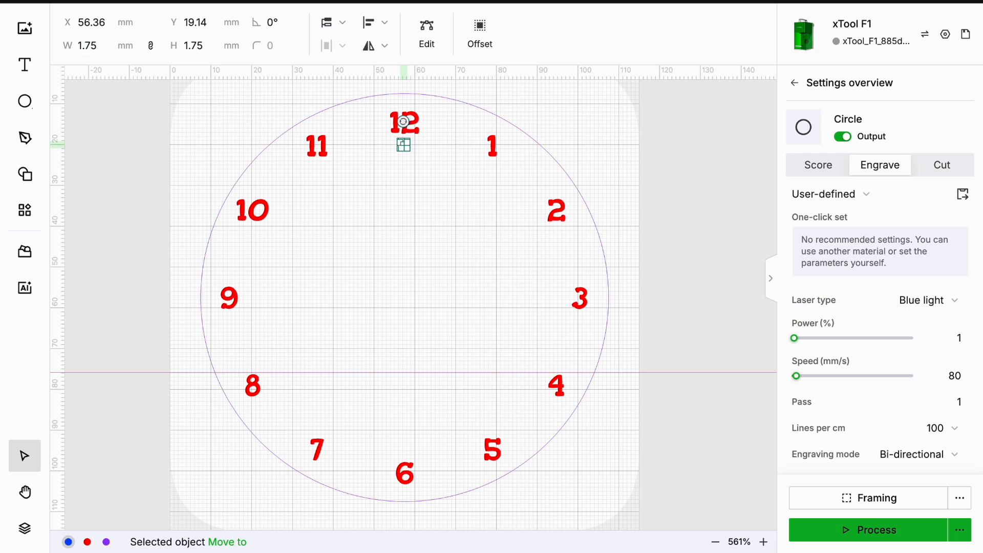
pyautogui.click(624, 191)
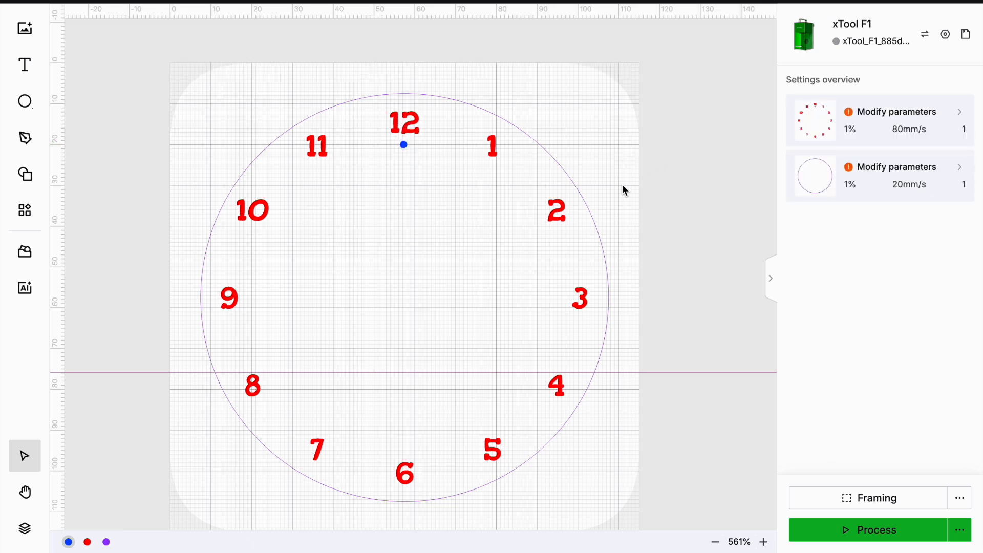
# Move the blue dot onto the middle of the numeral 12, at about X 56.63 mm and Y 13.7 mm
pyautogui.click(404, 144)
pyautogui.moveTo(403, 145); pyautogui.dragTo(405, 125)
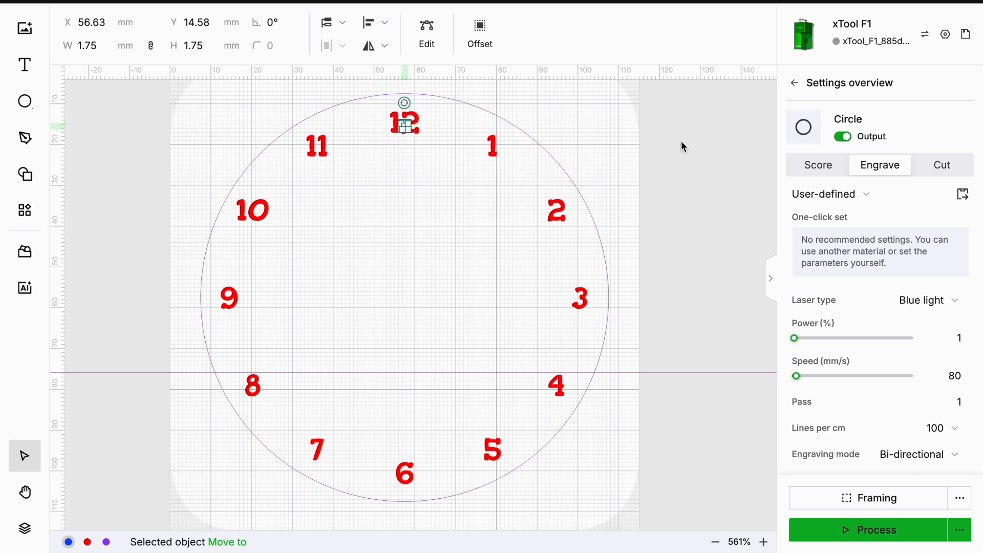
pyautogui.moveTo(220, 108); pyautogui.dragTo(630, 246)
pyautogui.click(385, 32)
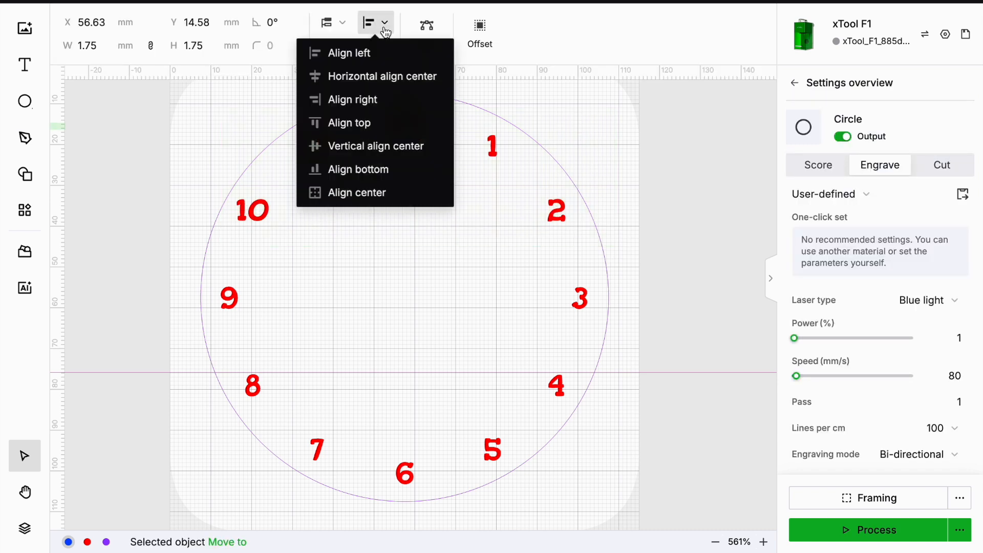
pyautogui.click(360, 77)
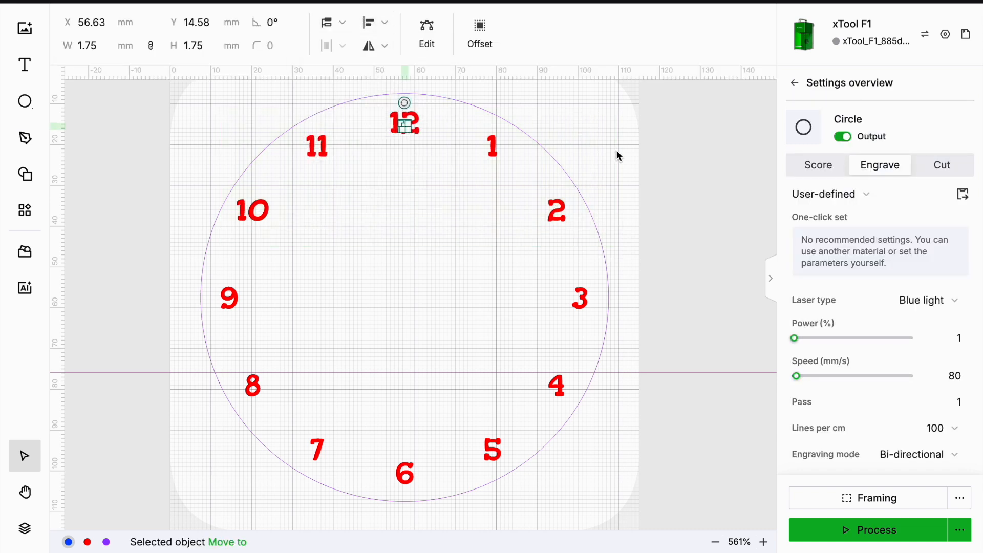
pyautogui.click(628, 156)
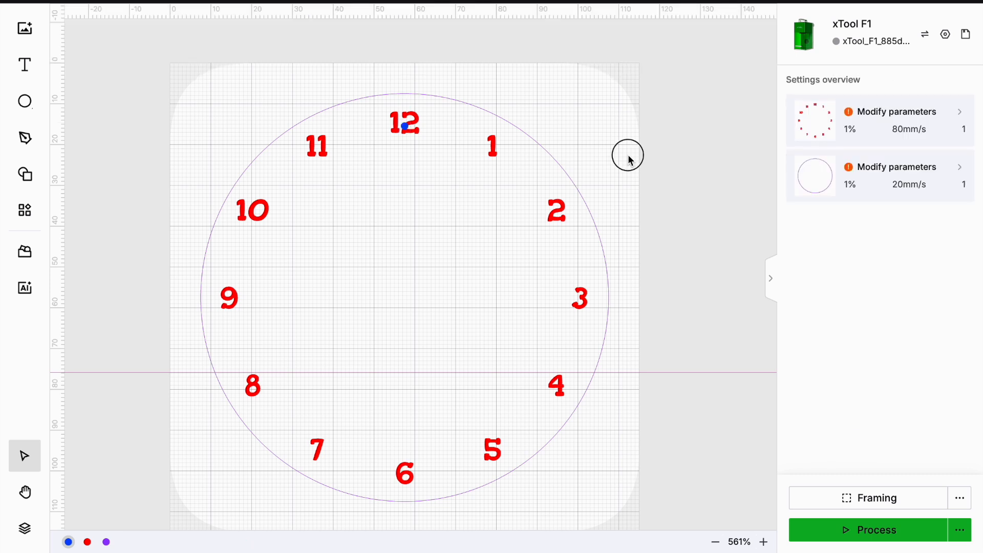
pyautogui.moveTo(409, 134); pyautogui.dragTo(409, 131)
pyautogui.click(681, 210)
pyautogui.click(408, 127)
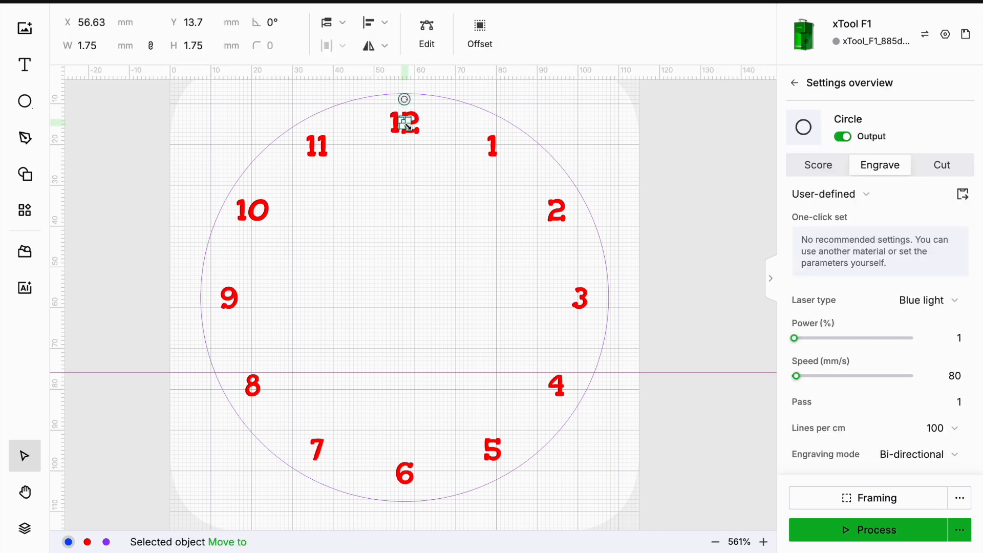
# Set up a circular array of the blue dot with 60 copies and the array centre's y at 50
pyautogui.click(24, 213)
pyautogui.click(119, 169)
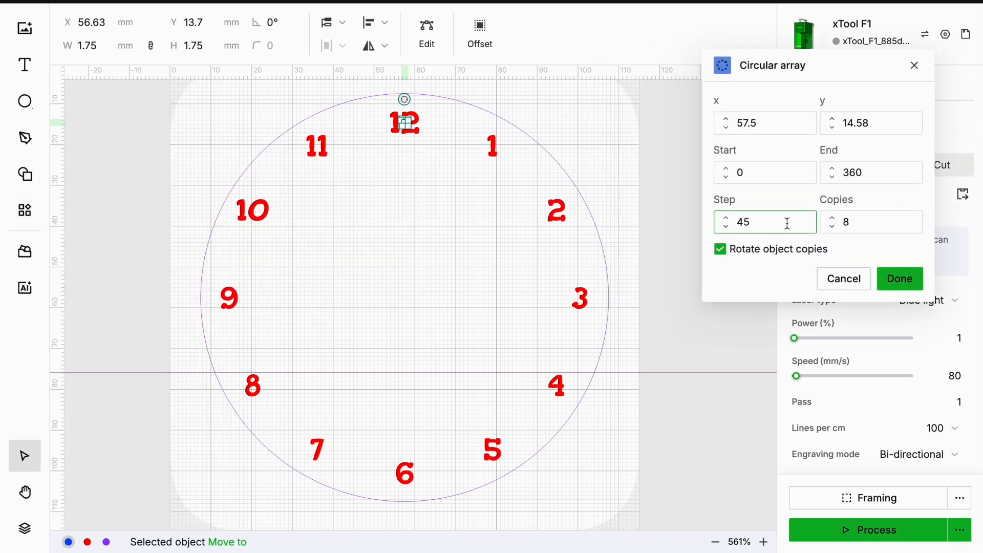
pyautogui.click(842, 223)
pyautogui.write('60')
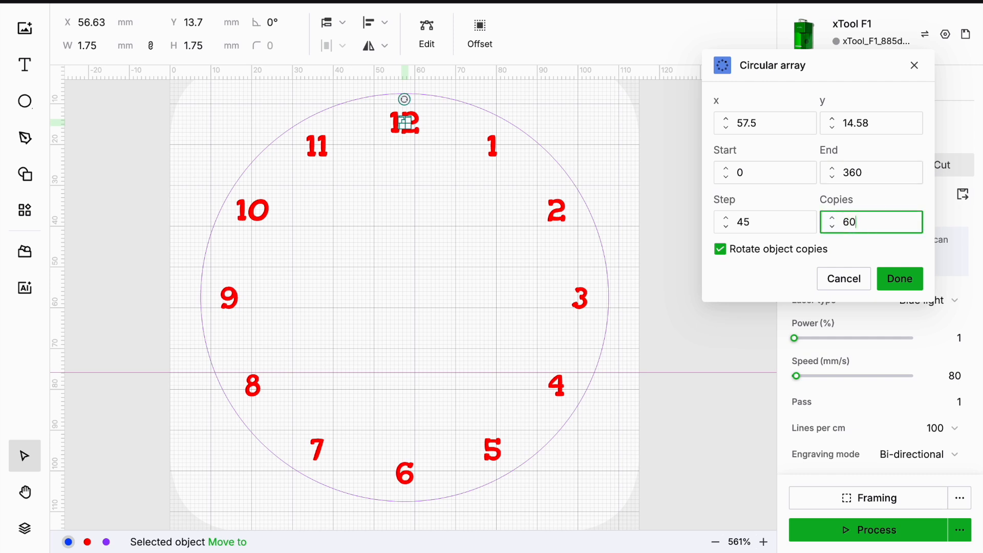
pyautogui.click(843, 122)
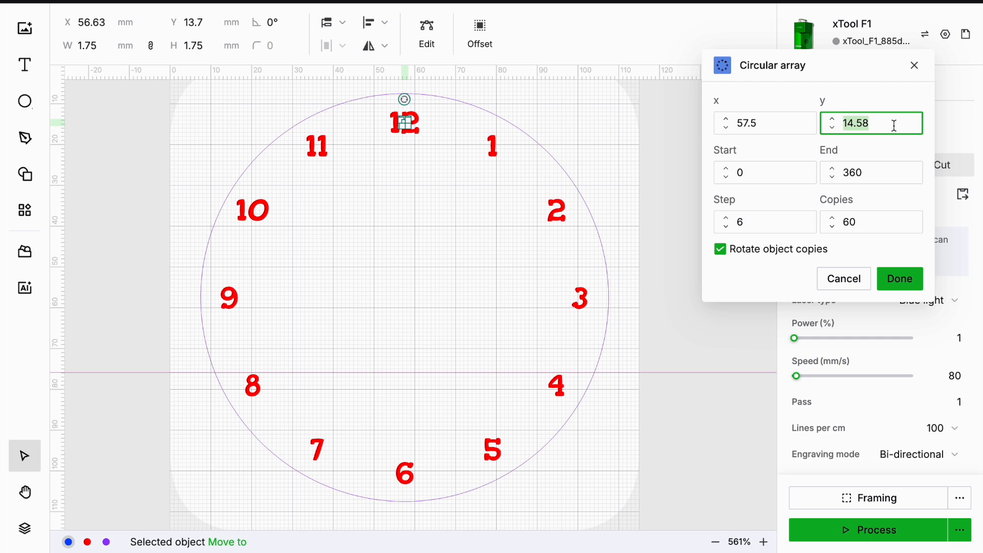
pyautogui.write('50')
pyautogui.press('Return')
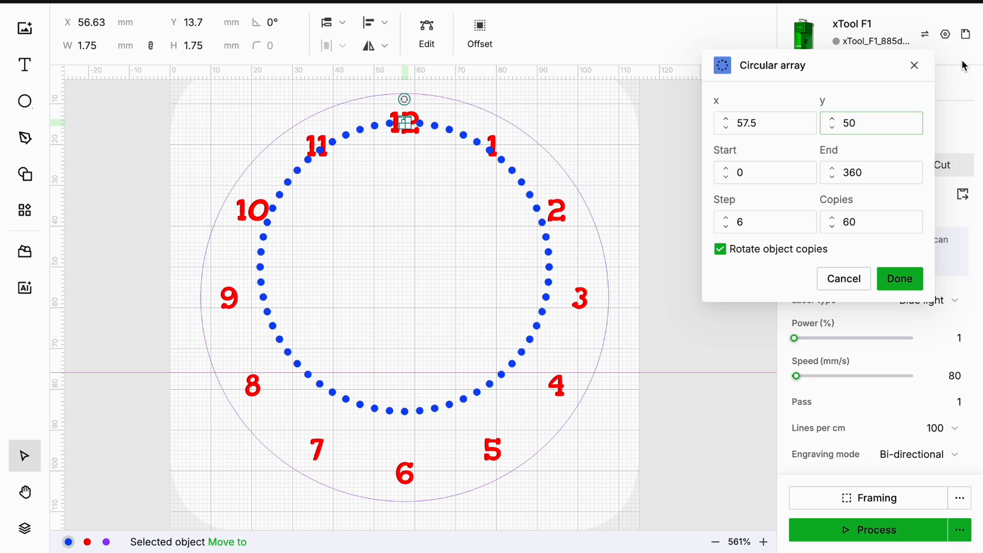
# Raise the array centre's y to 58, keep Rotate object copies enabled and apply the circular array
pyautogui.click(835, 125)
pyautogui.click(833, 122)
pyautogui.click(833, 122)
pyautogui.click(833, 122)
pyautogui.click(833, 122)
pyautogui.click(834, 122)
pyautogui.click(833, 122)
pyautogui.click(833, 122)
pyautogui.click(833, 122)
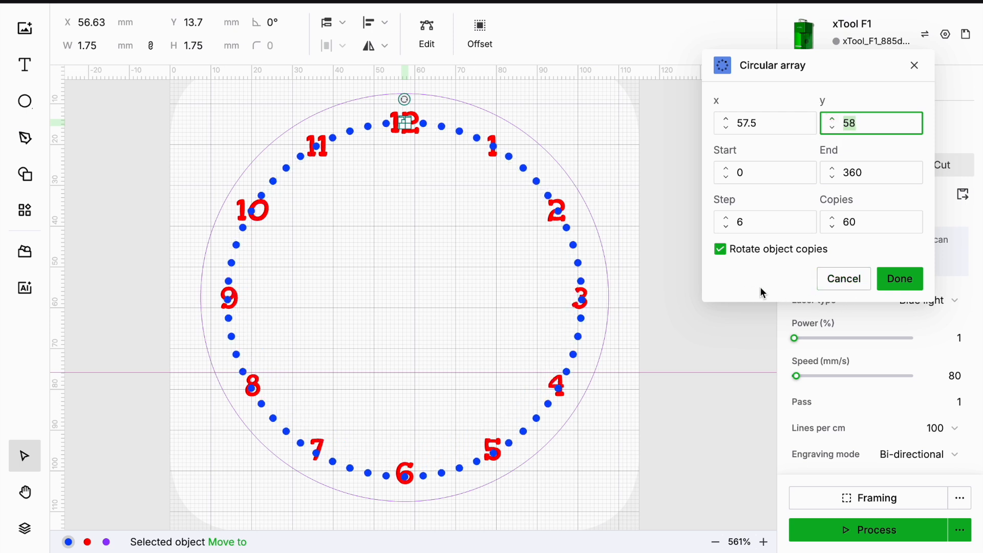
pyautogui.click(720, 250)
pyautogui.click(722, 252)
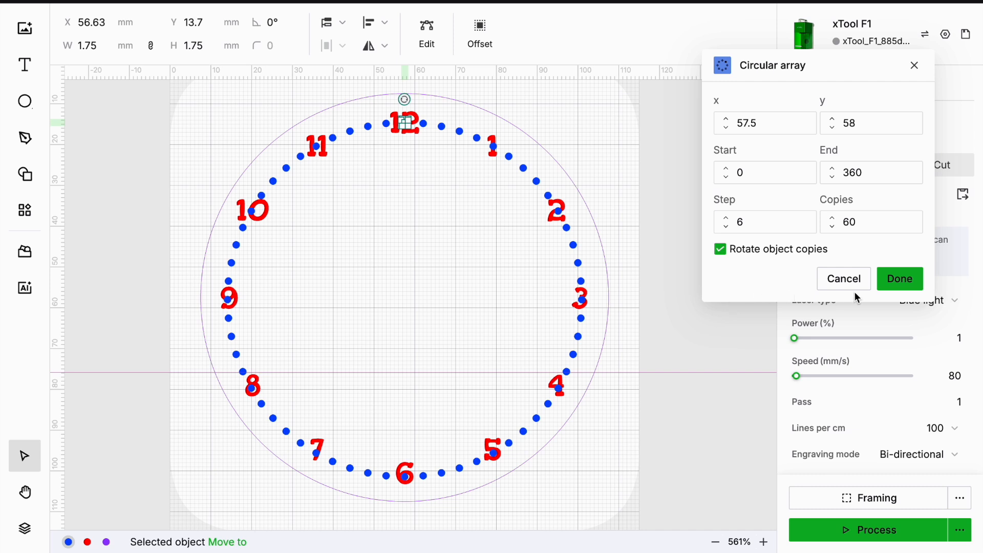
pyautogui.click(900, 280)
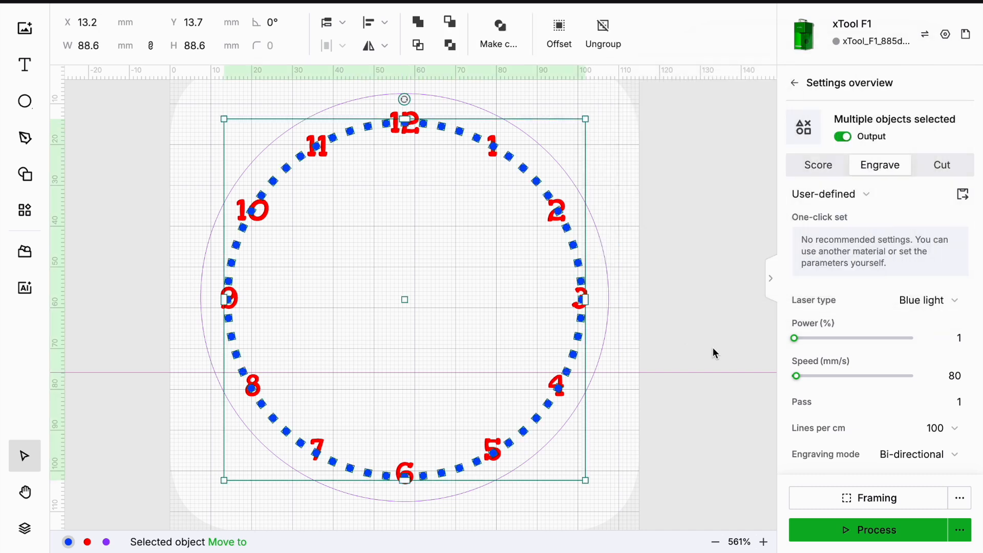
# Ungroup the dot array and delete the dots overlapping the numerals 12 and 1
pyautogui.rightClick(566, 232)
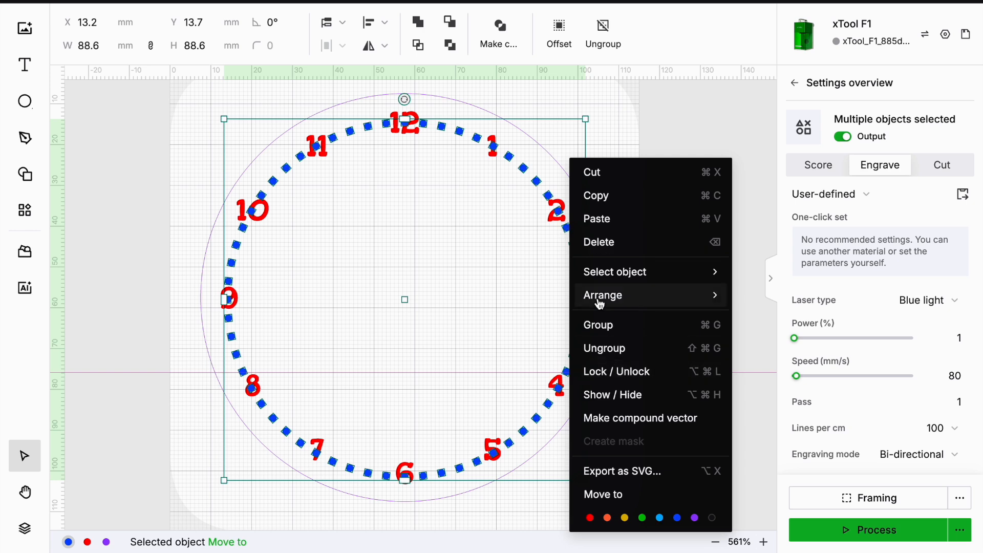
pyautogui.click(604, 352)
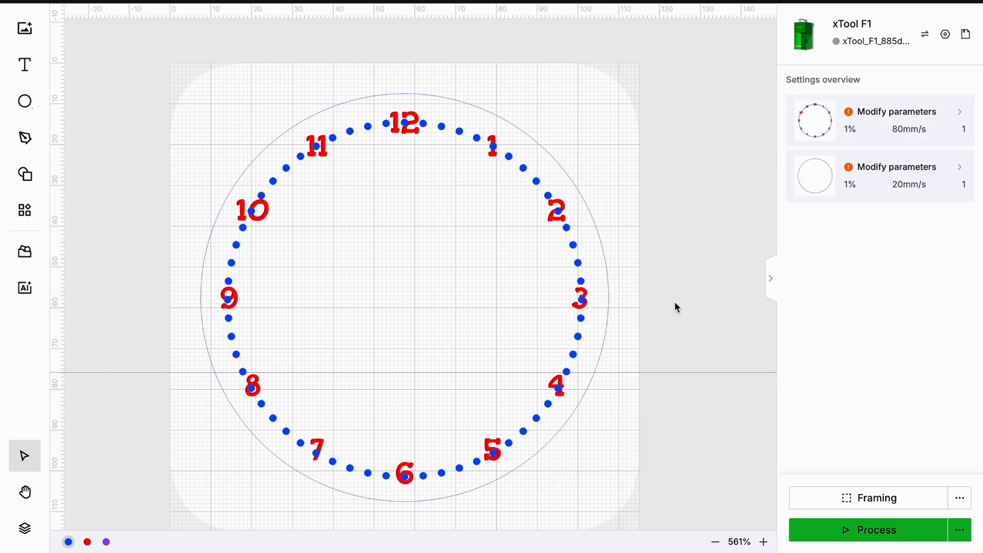
pyautogui.click(406, 125)
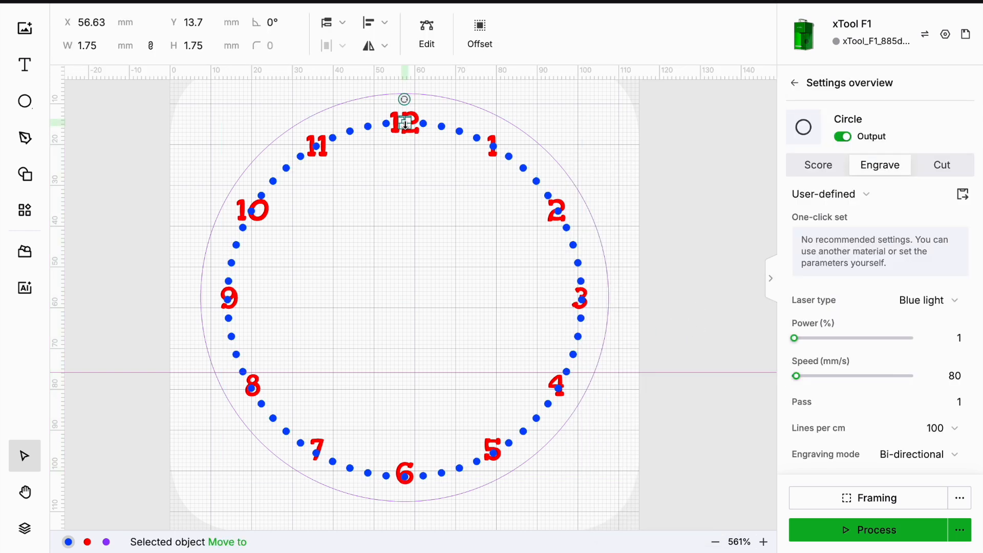
pyautogui.press('Delete')
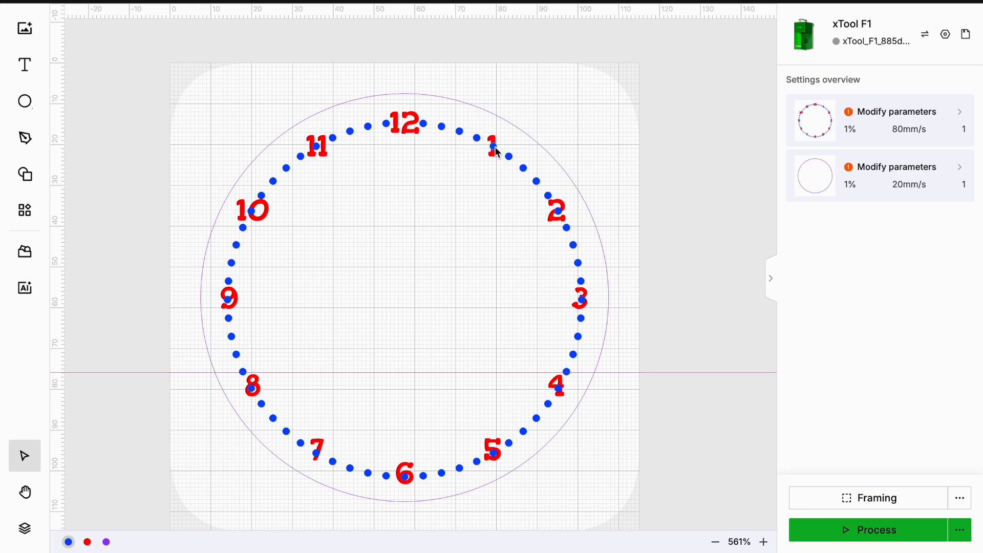
pyautogui.click(494, 148)
pyautogui.press('Delete')
# Delete the remaining dots that overlap the numerals, from 2 clockwise round to 11
pyautogui.click(559, 210)
pyautogui.click(556, 212)
pyautogui.press('Delete')
pyautogui.click(584, 300)
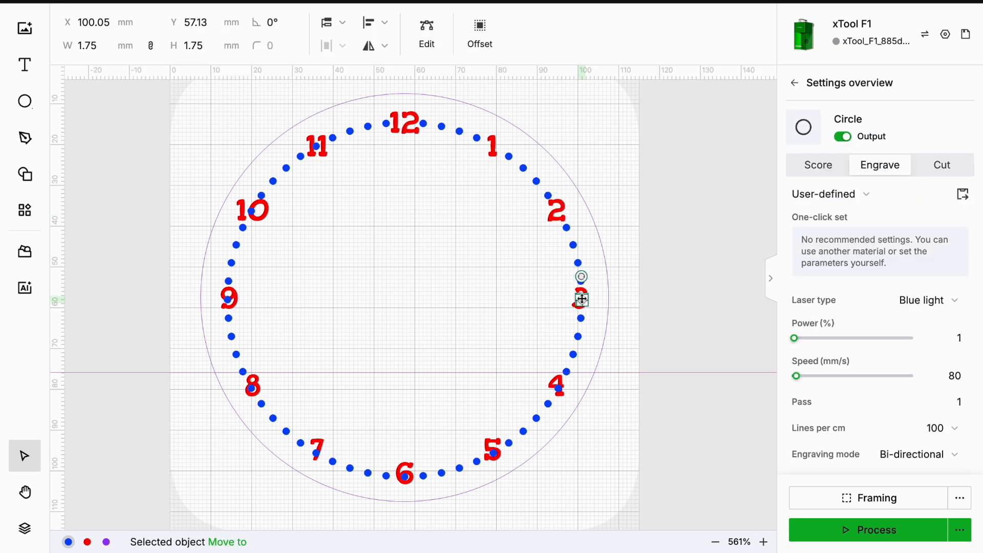
pyautogui.press('Delete')
pyautogui.click(558, 389)
pyautogui.press('Delete')
# Group all the remaining blue minute dots and lock the group
pyautogui.moveTo(105, 78); pyautogui.dragTo(650, 515)
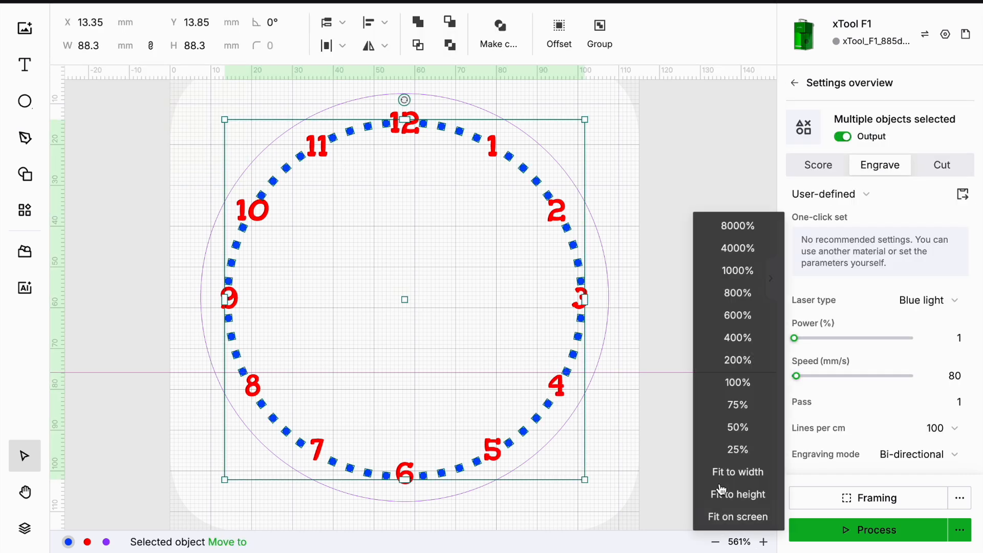
pyautogui.rightClick(541, 417)
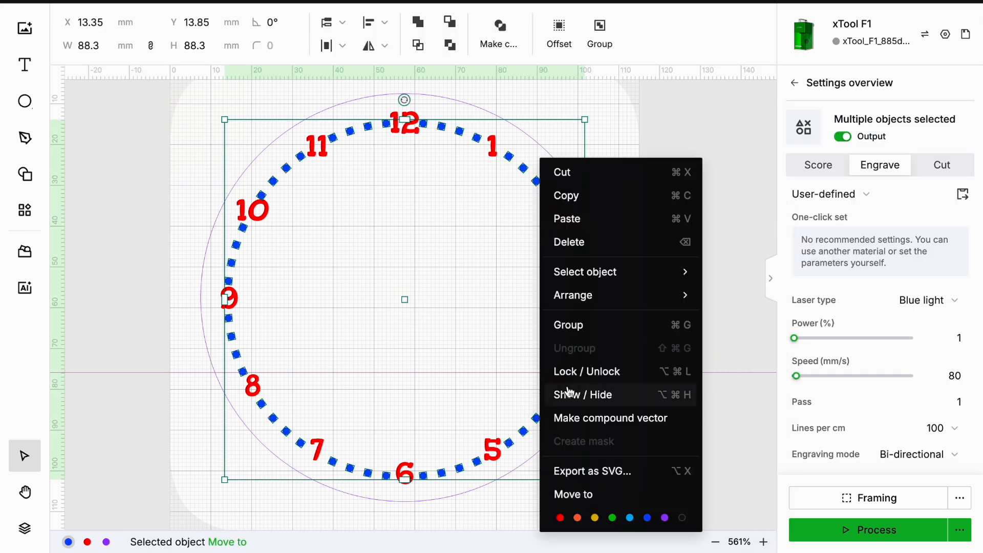
pyautogui.click(569, 328)
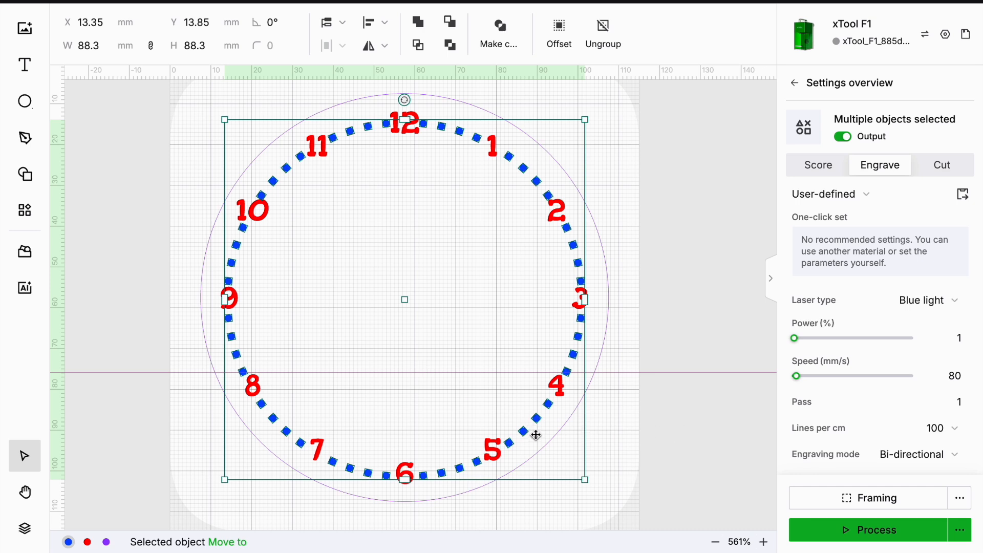
pyautogui.rightClick(514, 383)
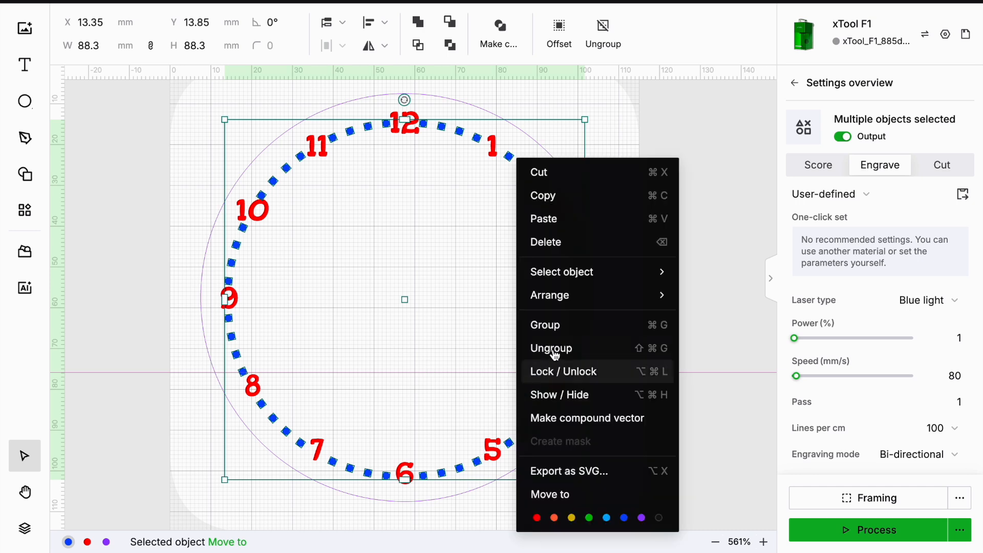
pyautogui.click(543, 371)
pyautogui.click(683, 434)
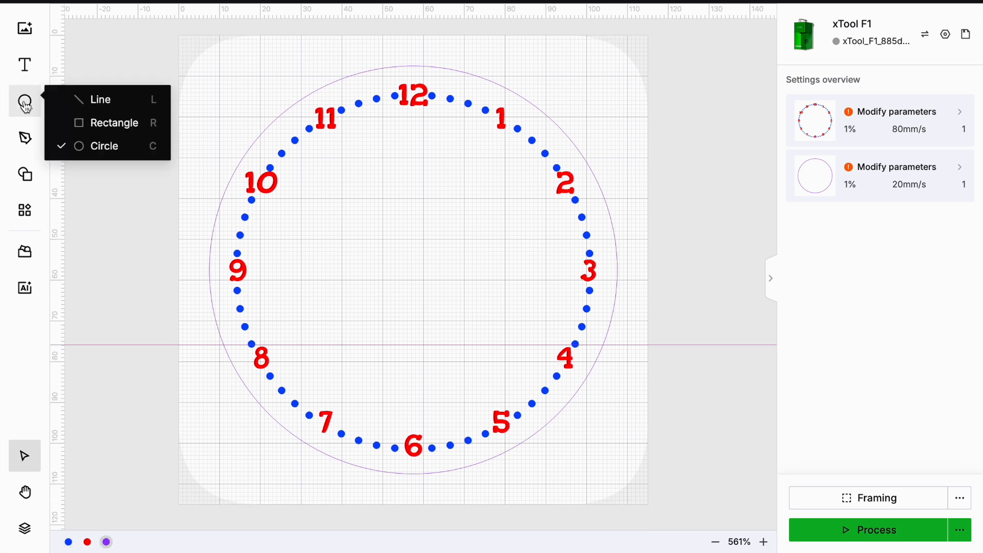
# Draw a circle about 6.2 mm in diameter in the middle of the clock face and assign it to the orange layer
pyautogui.click(25, 105)
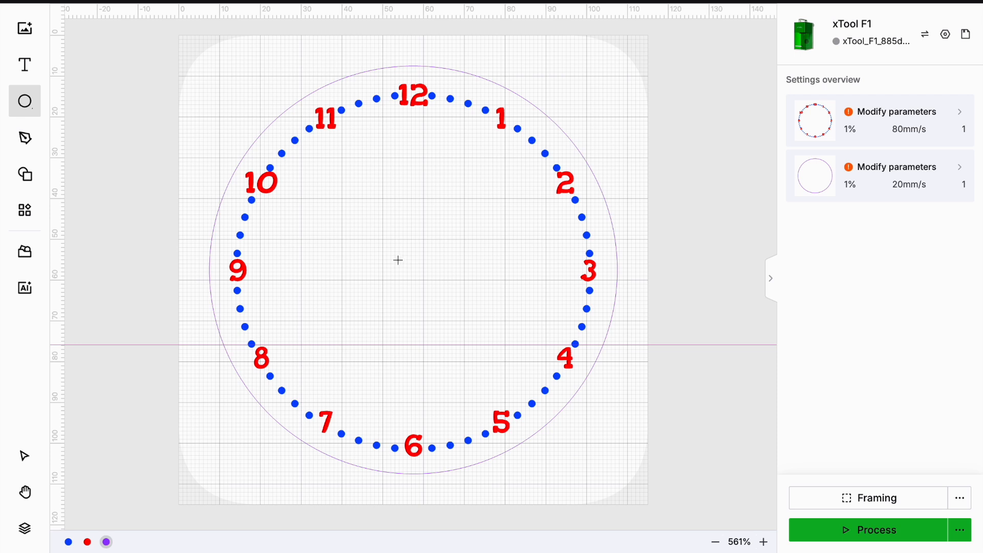
pyautogui.moveTo(397, 258); pyautogui.dragTo(423, 283)
pyautogui.rightClick(410, 272)
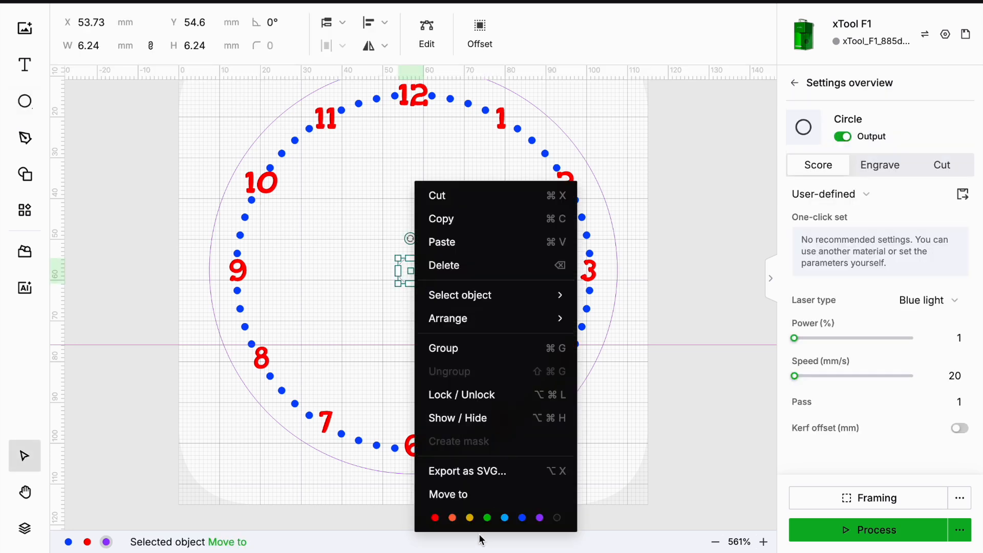
pyautogui.click(452, 518)
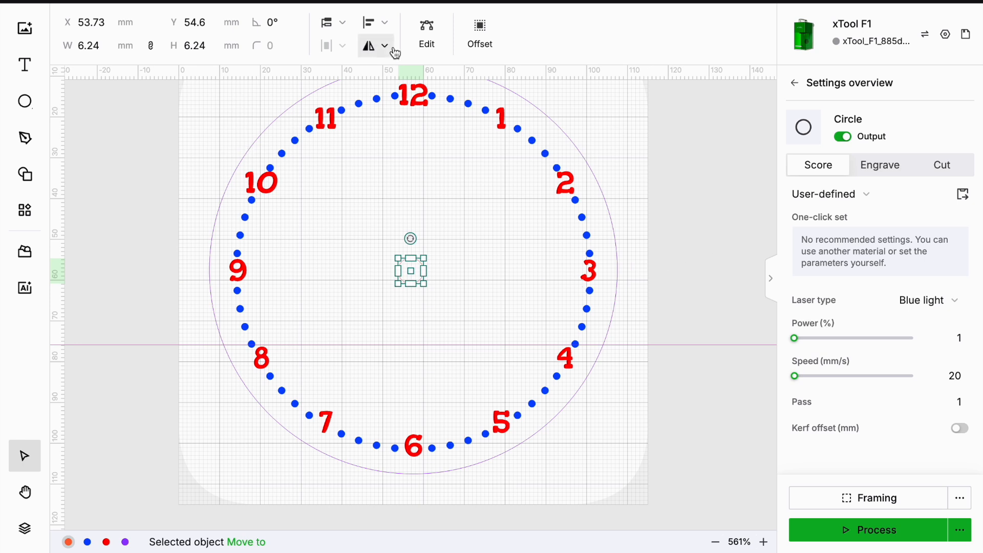
# Align the small orange circle to the centre of the work area and set its diameter to 6 mm
pyautogui.click(386, 26)
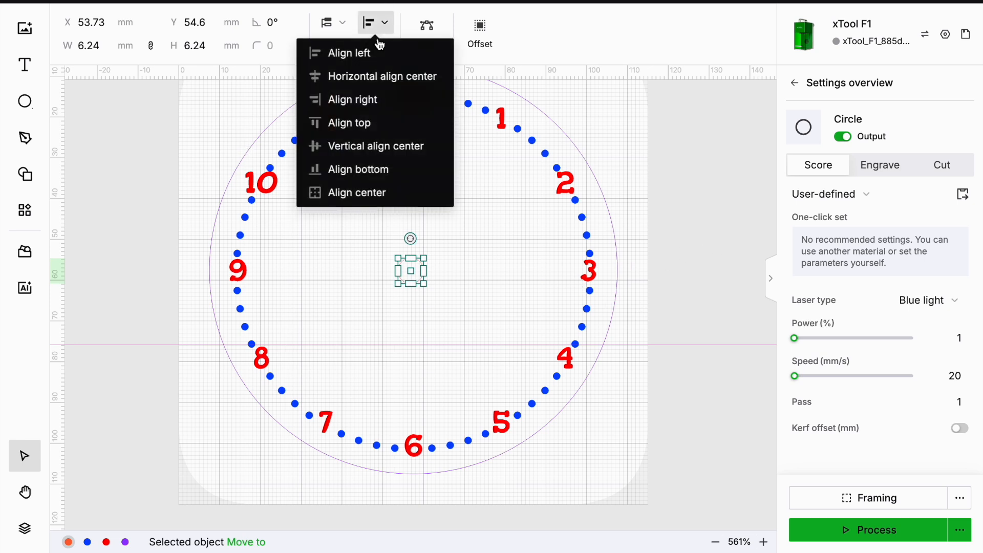
pyautogui.click(342, 185)
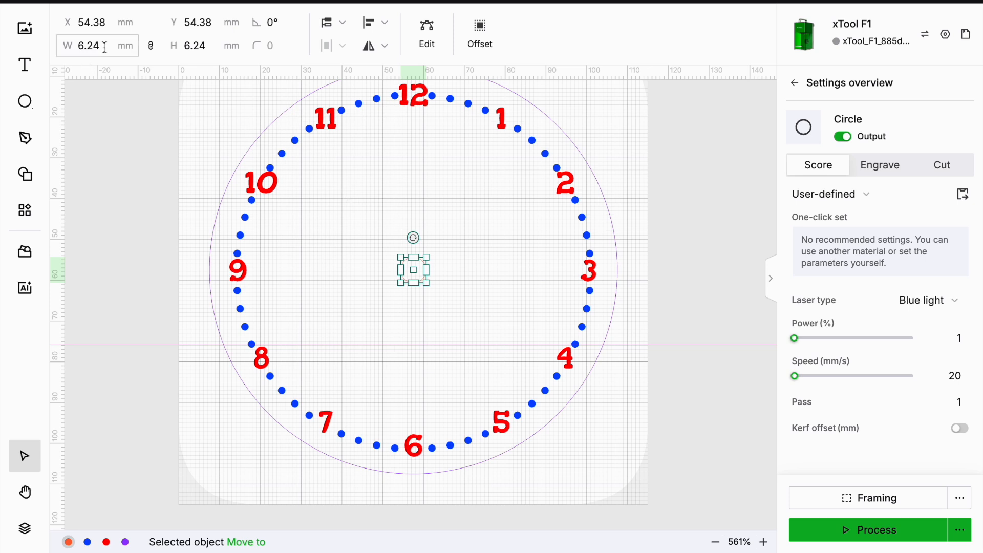
pyautogui.click(72, 49)
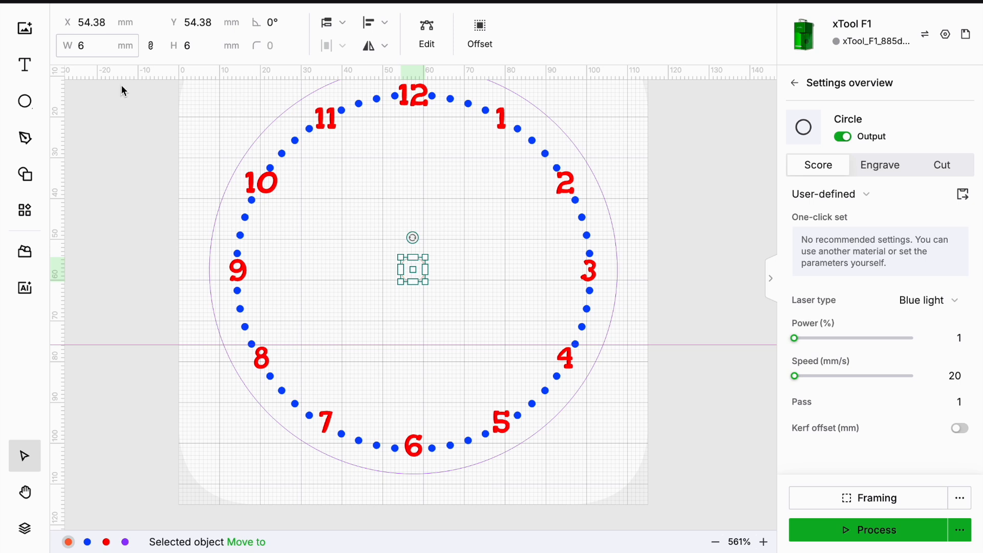
pyautogui.click(700, 269)
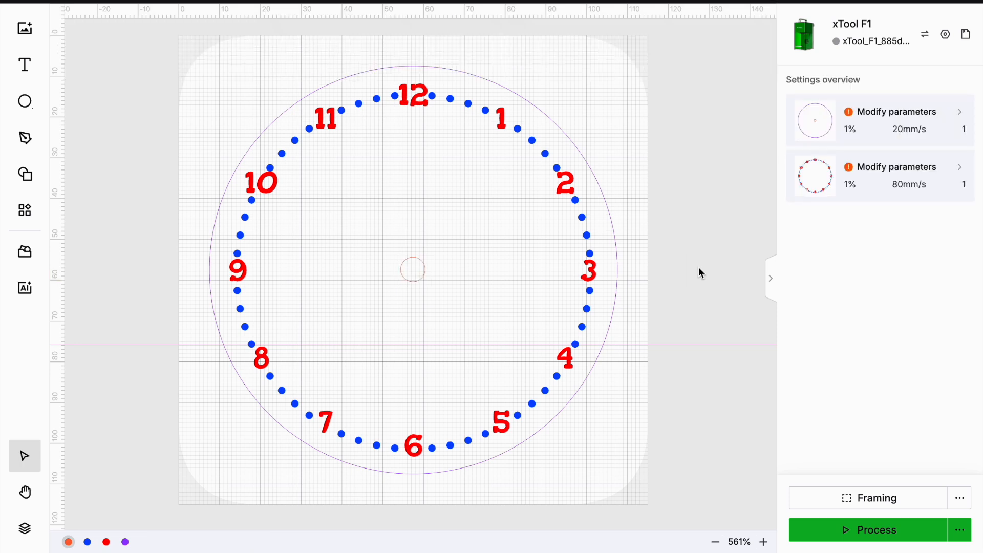
# Set the small centre circle's processing type to Cut
pyautogui.click(411, 278)
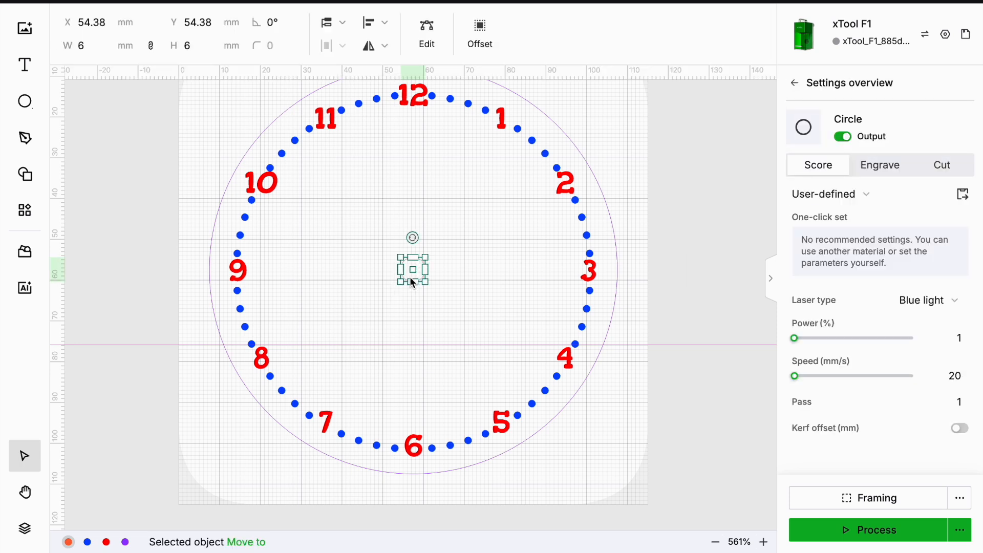
pyautogui.click(952, 165)
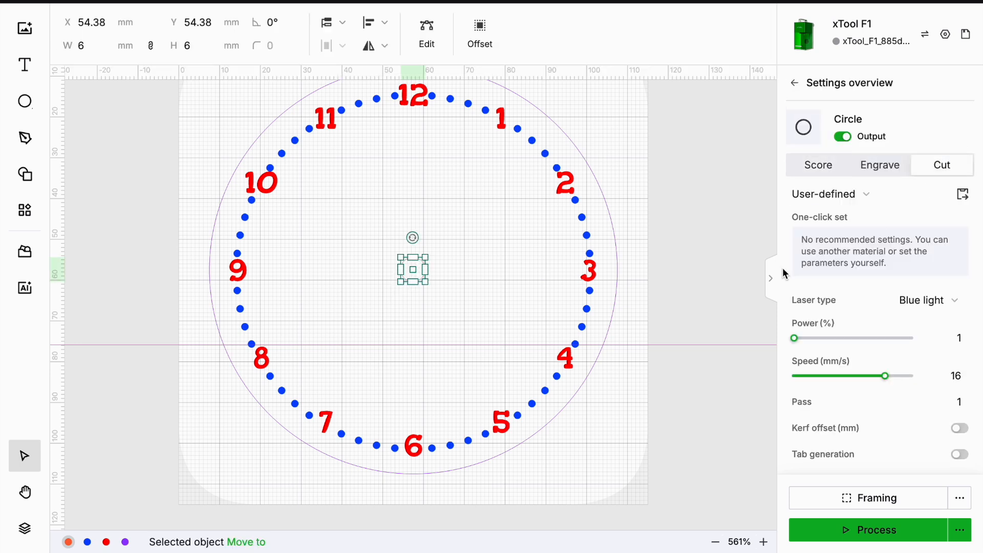
pyautogui.click(704, 233)
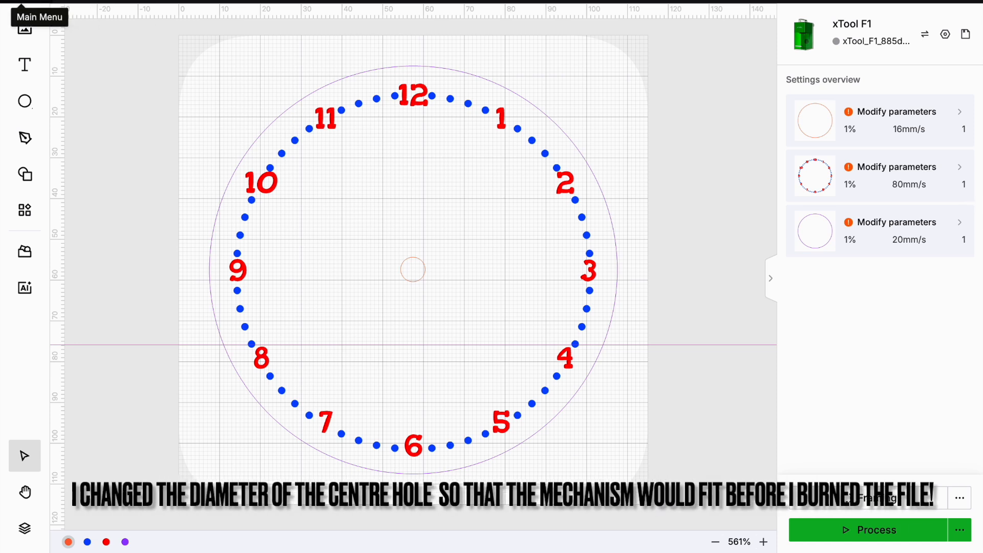
# Save the project as a new file named Clock base.xcs in the 00. XCS folder
pyautogui.click(21, 4)
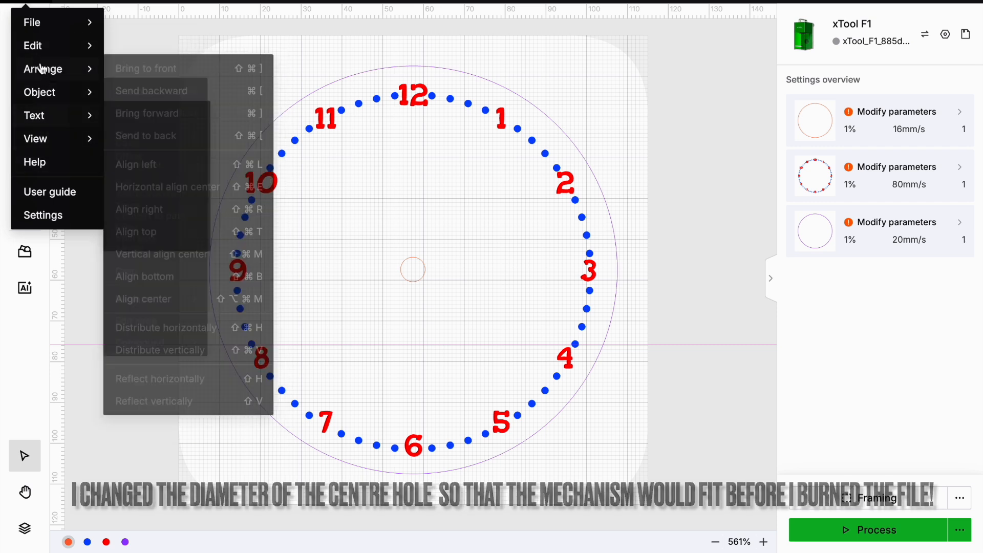
pyautogui.moveTo(44, 45)
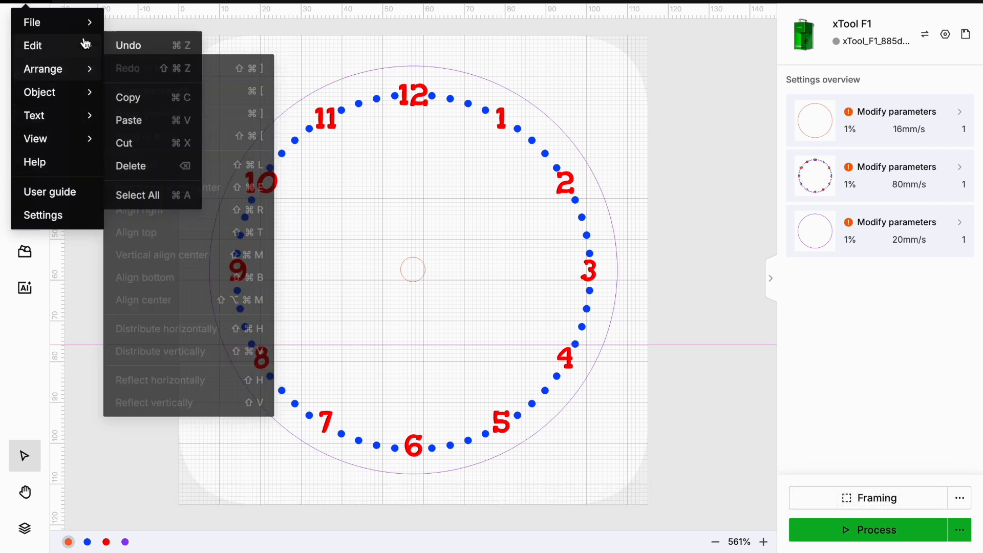
pyautogui.moveTo(89, 22)
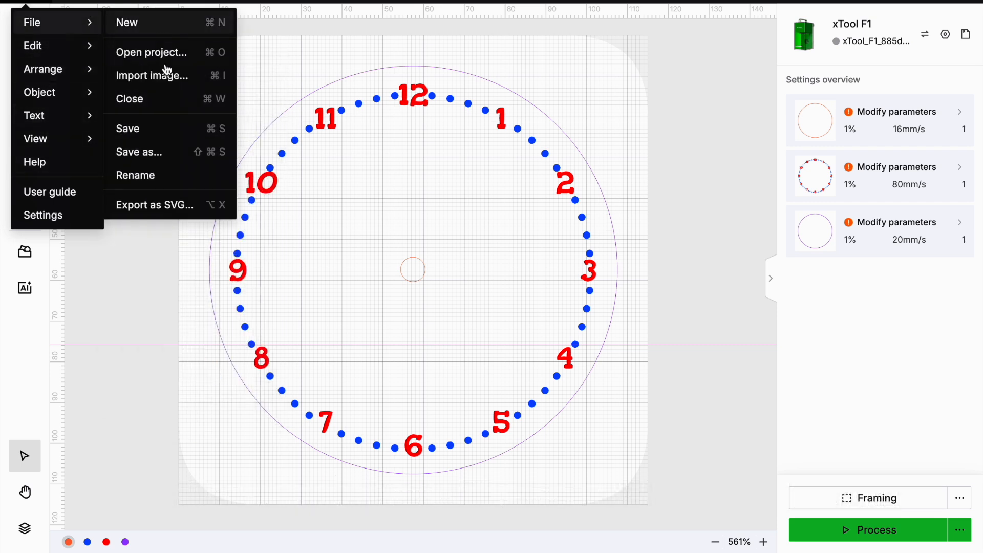
pyautogui.click(138, 153)
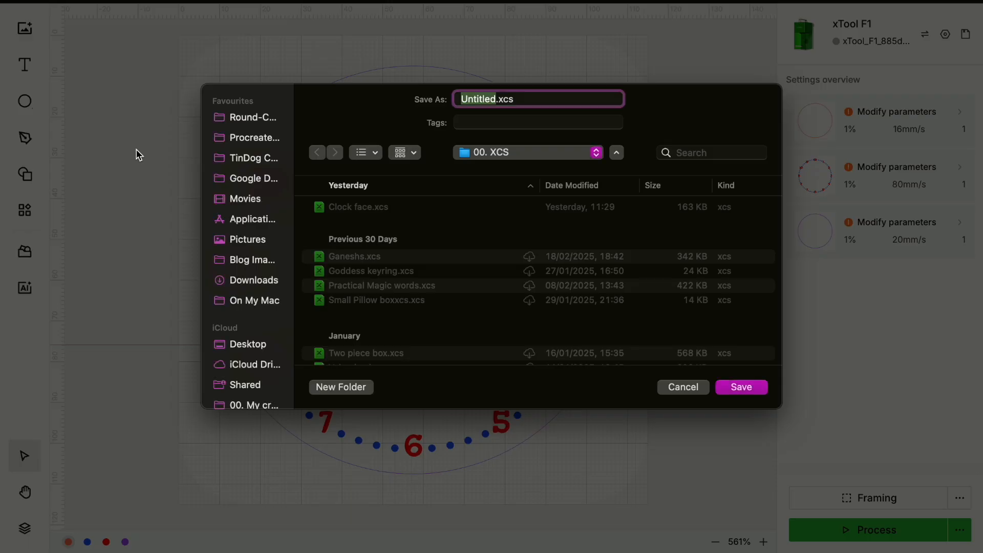
pyautogui.write('Clock base')
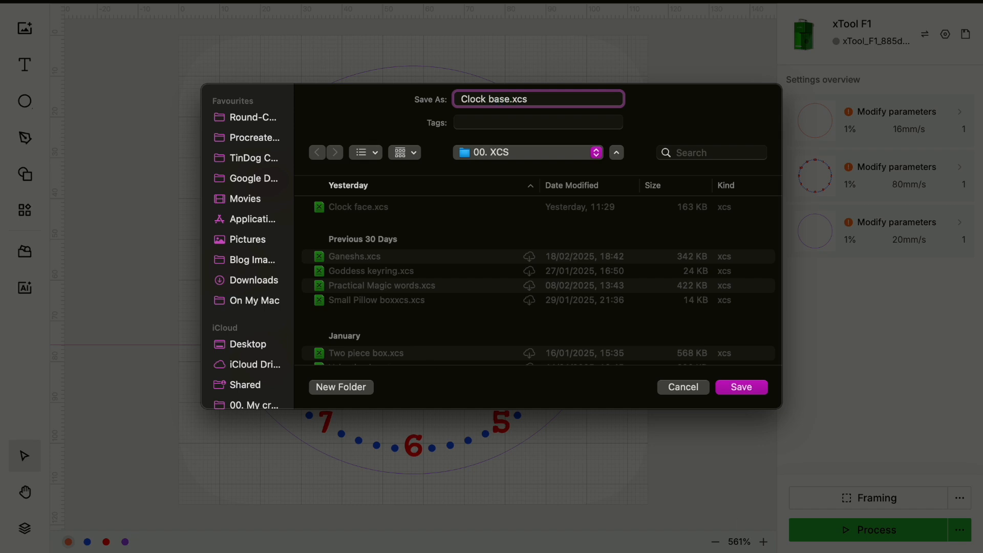
pyautogui.click(751, 393)
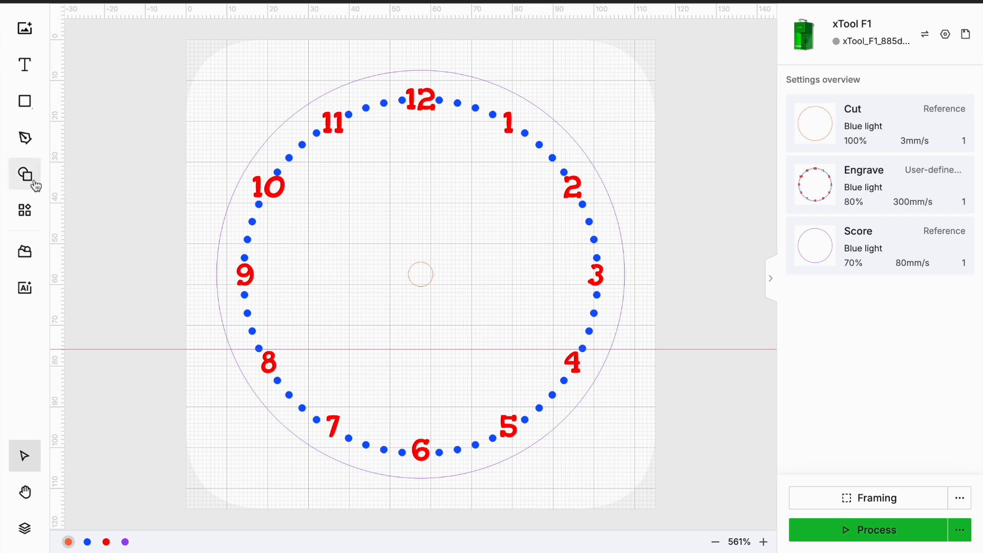
# Start a distance measurement with the Measurement application, placing its start point at the middle of the centre circle
pyautogui.click(26, 215)
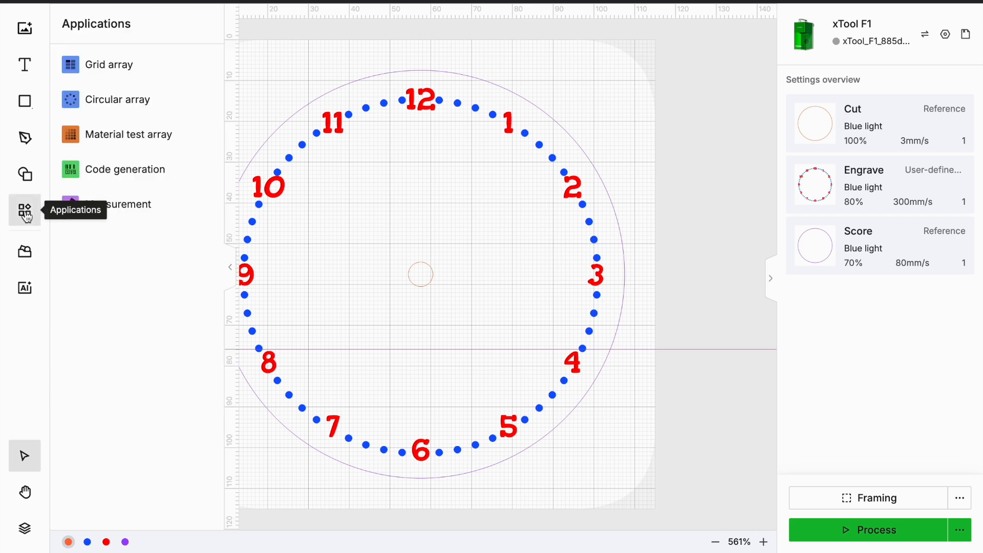
pyautogui.moveTo(73, 206)
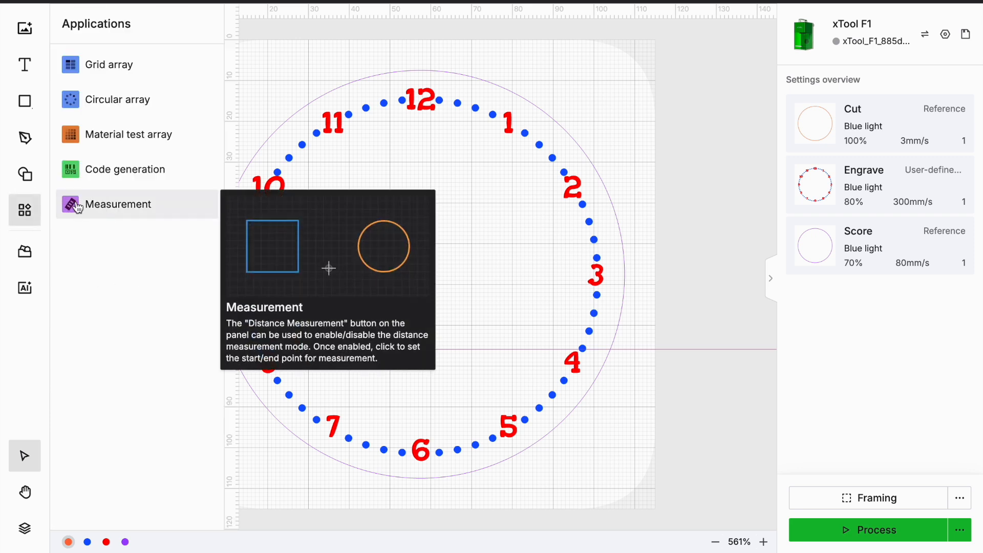
pyautogui.click(73, 206)
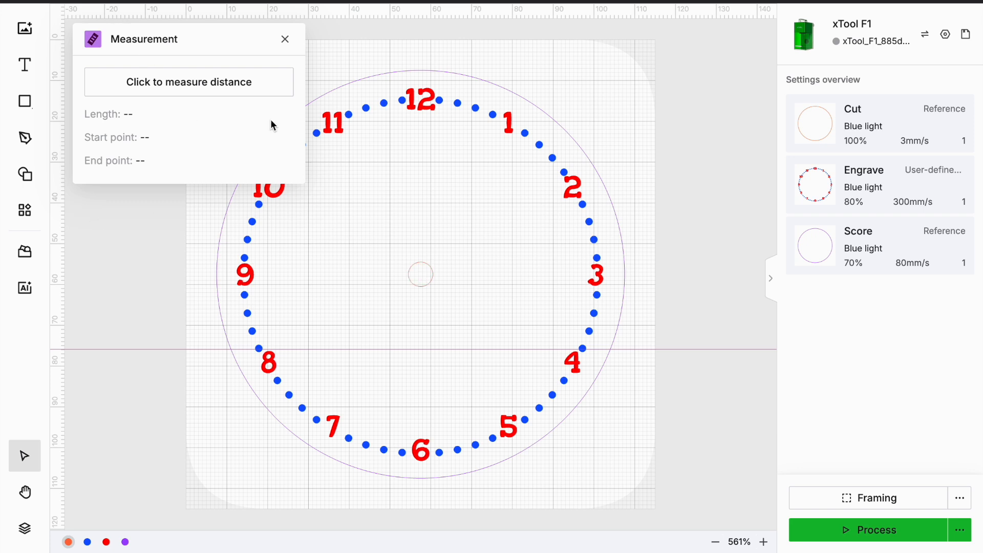
pyautogui.click(228, 87)
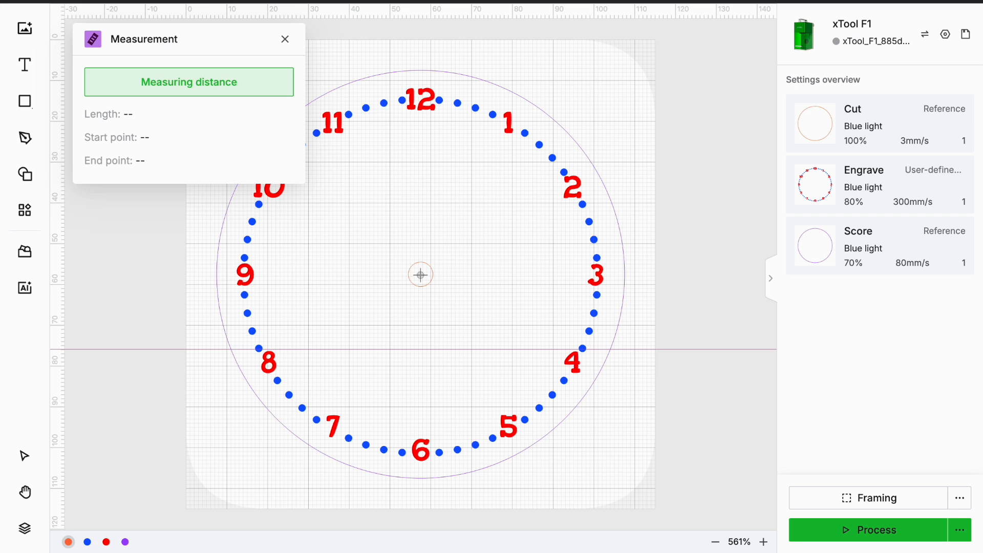
pyautogui.click(421, 276)
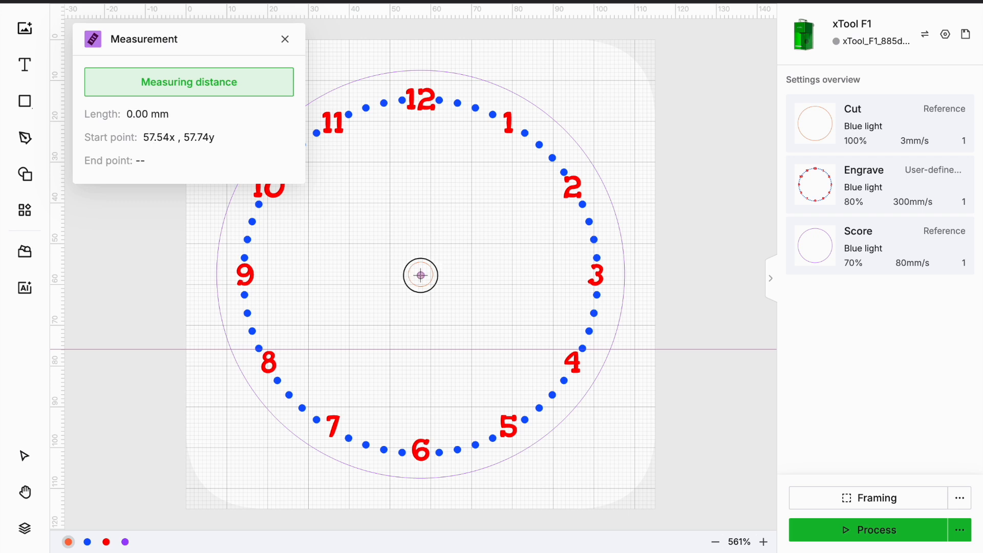